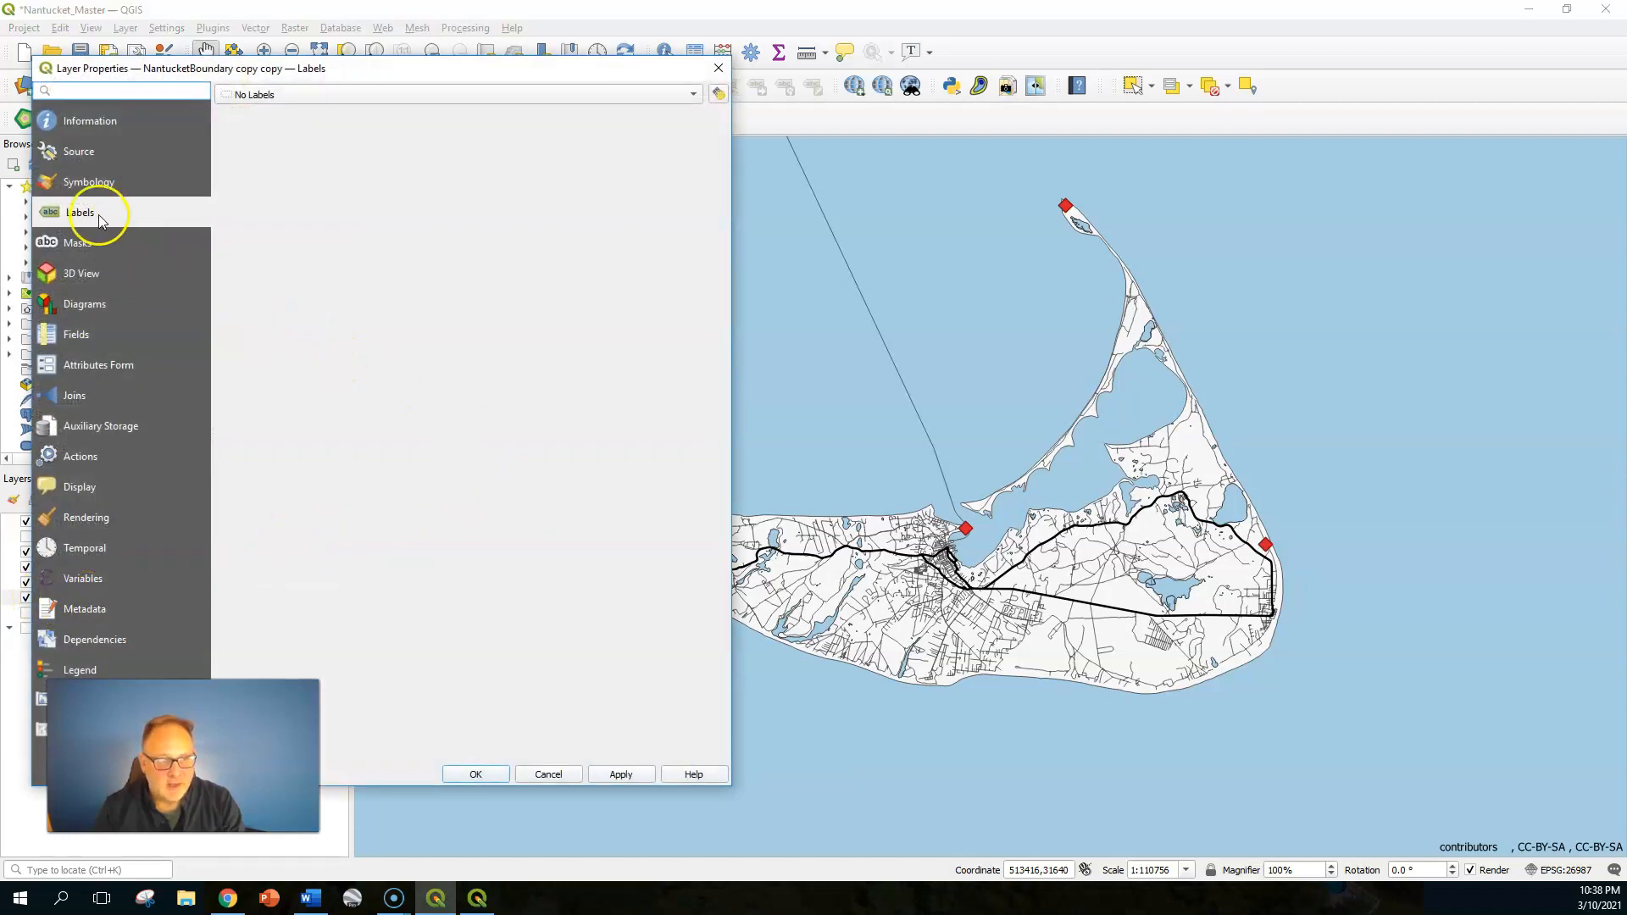
# Change the fill color of the NantucketBoundary copy copy layer to golden orange using the color wheel
pyautogui.click(93, 183)
pyautogui.moveTo(715, 462); pyautogui.dragTo(715, 429)
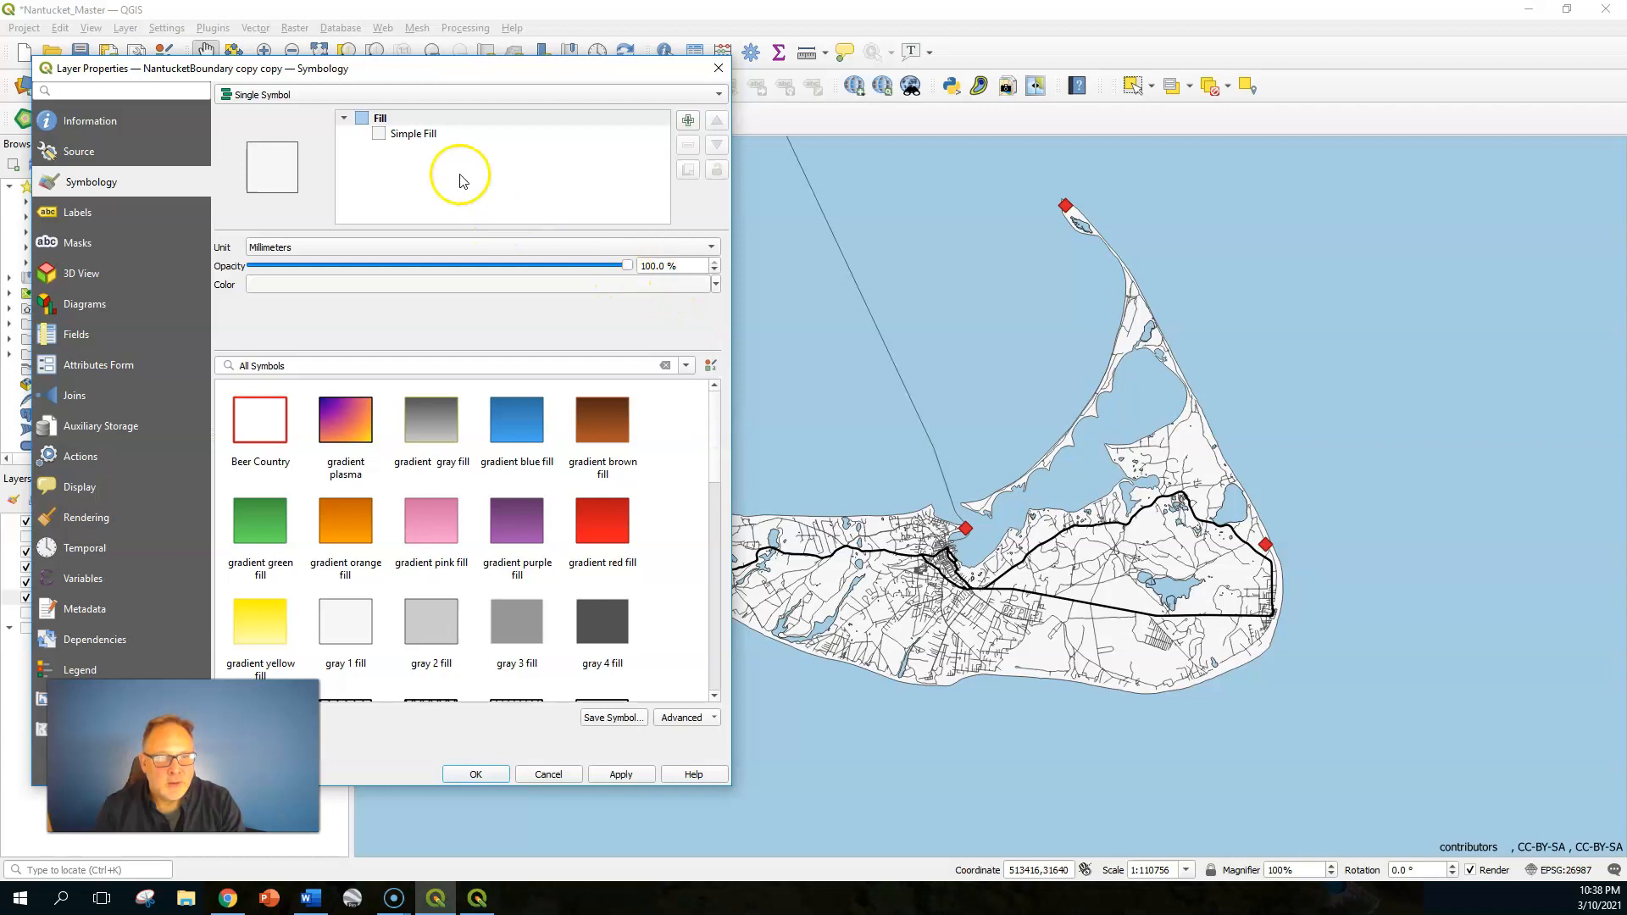
pyautogui.click(668, 288)
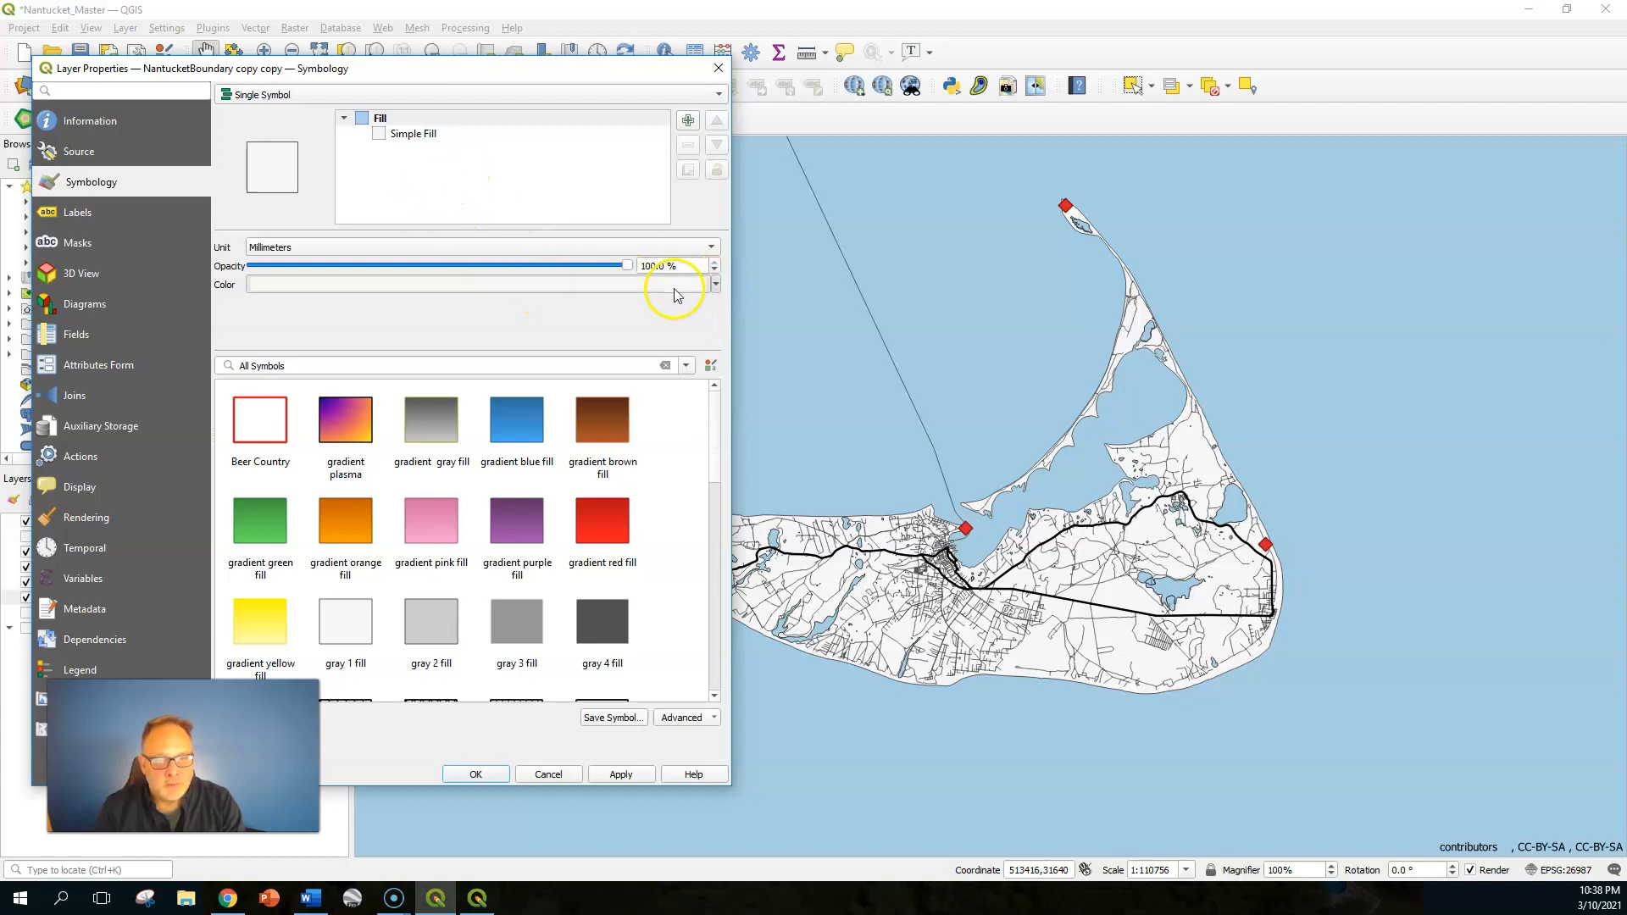
pyautogui.press('Escape')
pyautogui.click(716, 285)
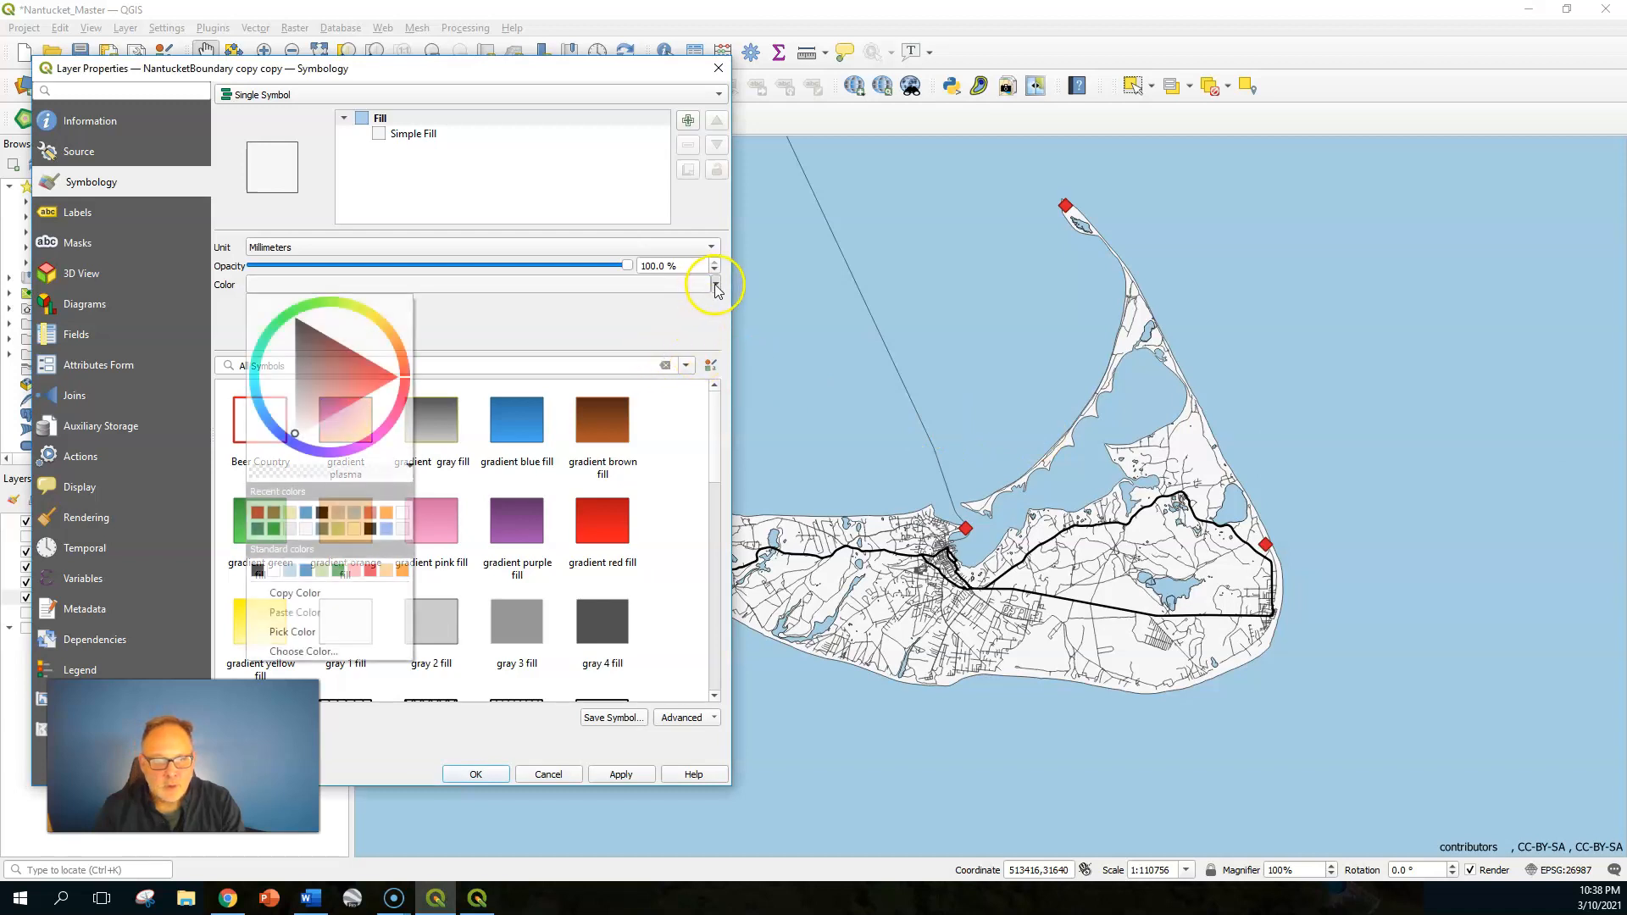
pyautogui.click(376, 318)
pyautogui.moveTo(376, 318); pyautogui.dragTo(385, 326)
pyautogui.click(362, 343)
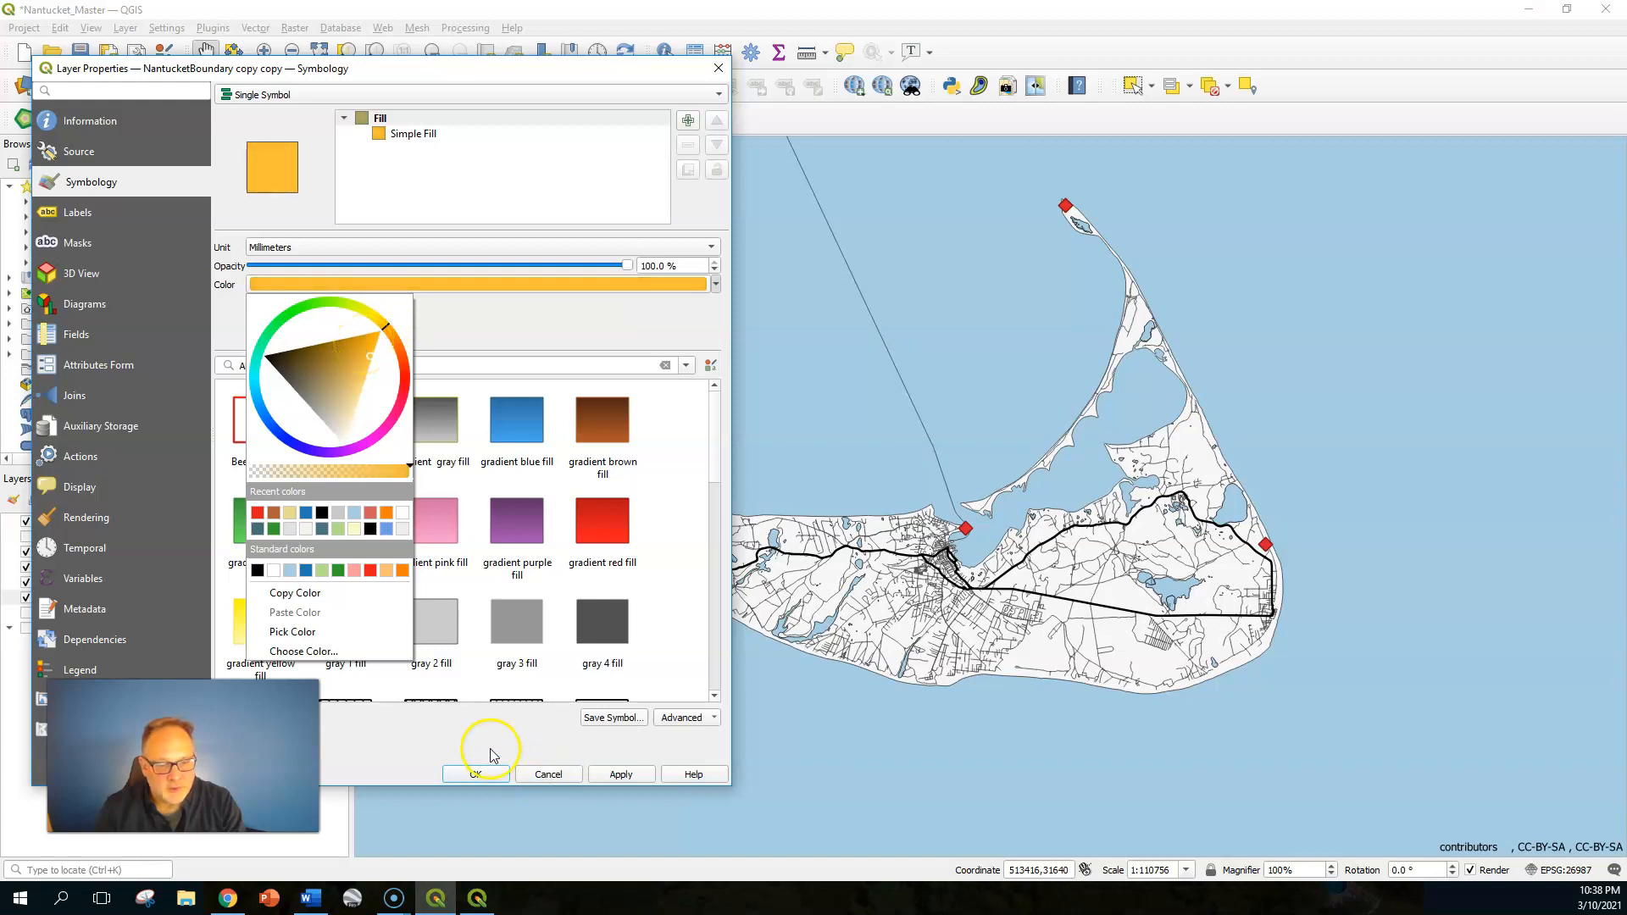
pyautogui.click(472, 774)
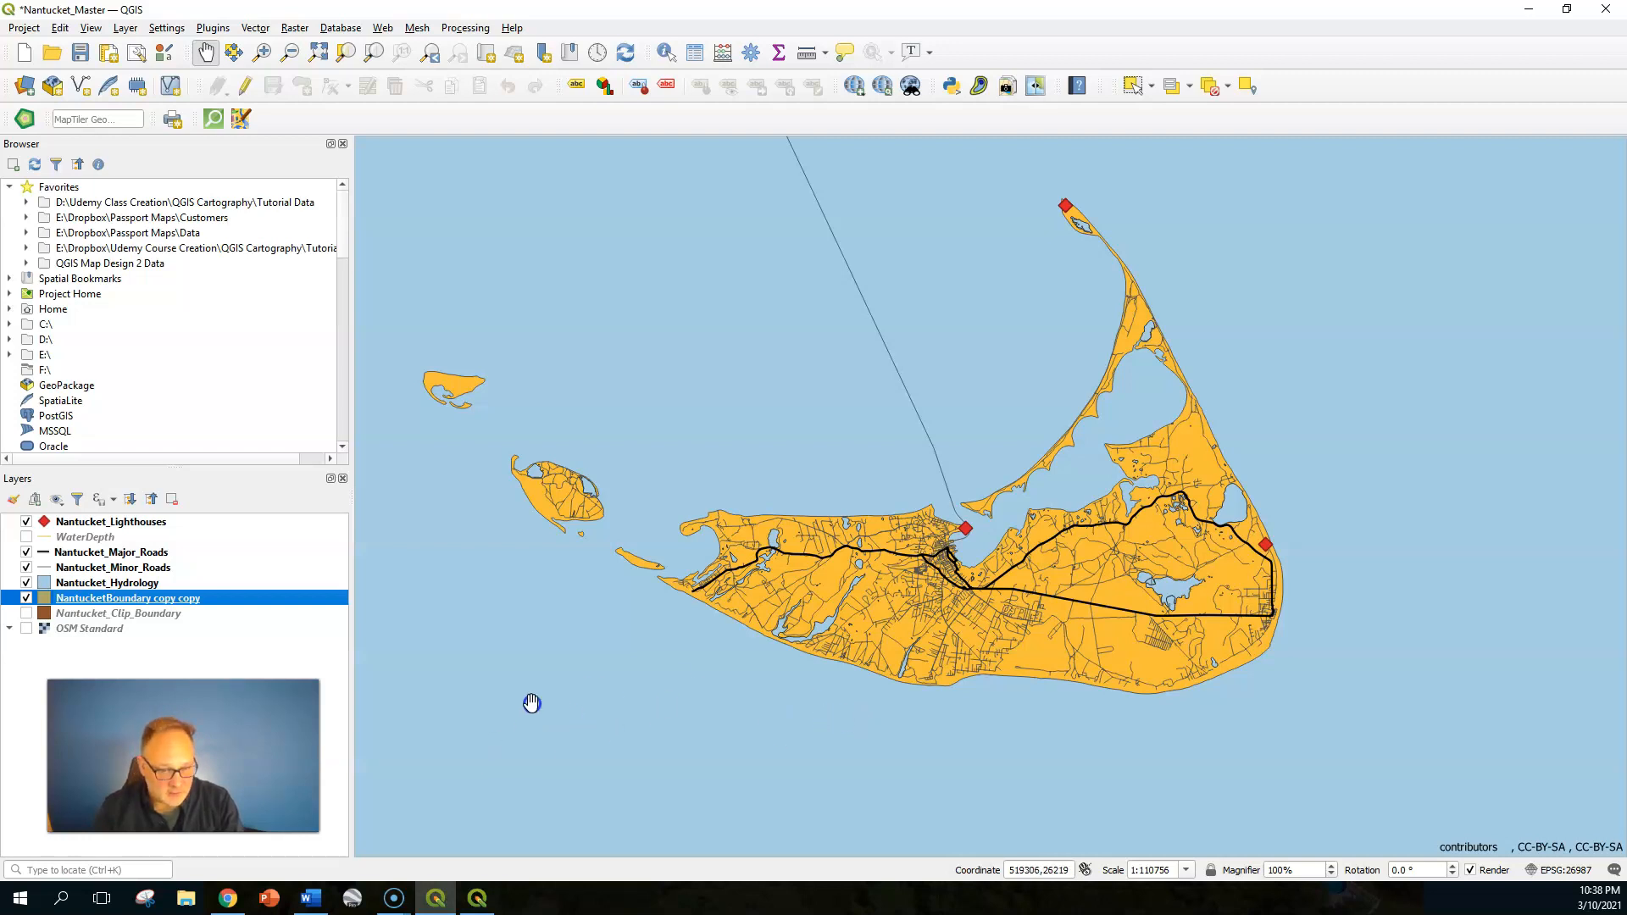
# Duplicate the NantucketBoundary copy copy layer and rename the duplicate Glow
pyautogui.rightClick(186, 601)
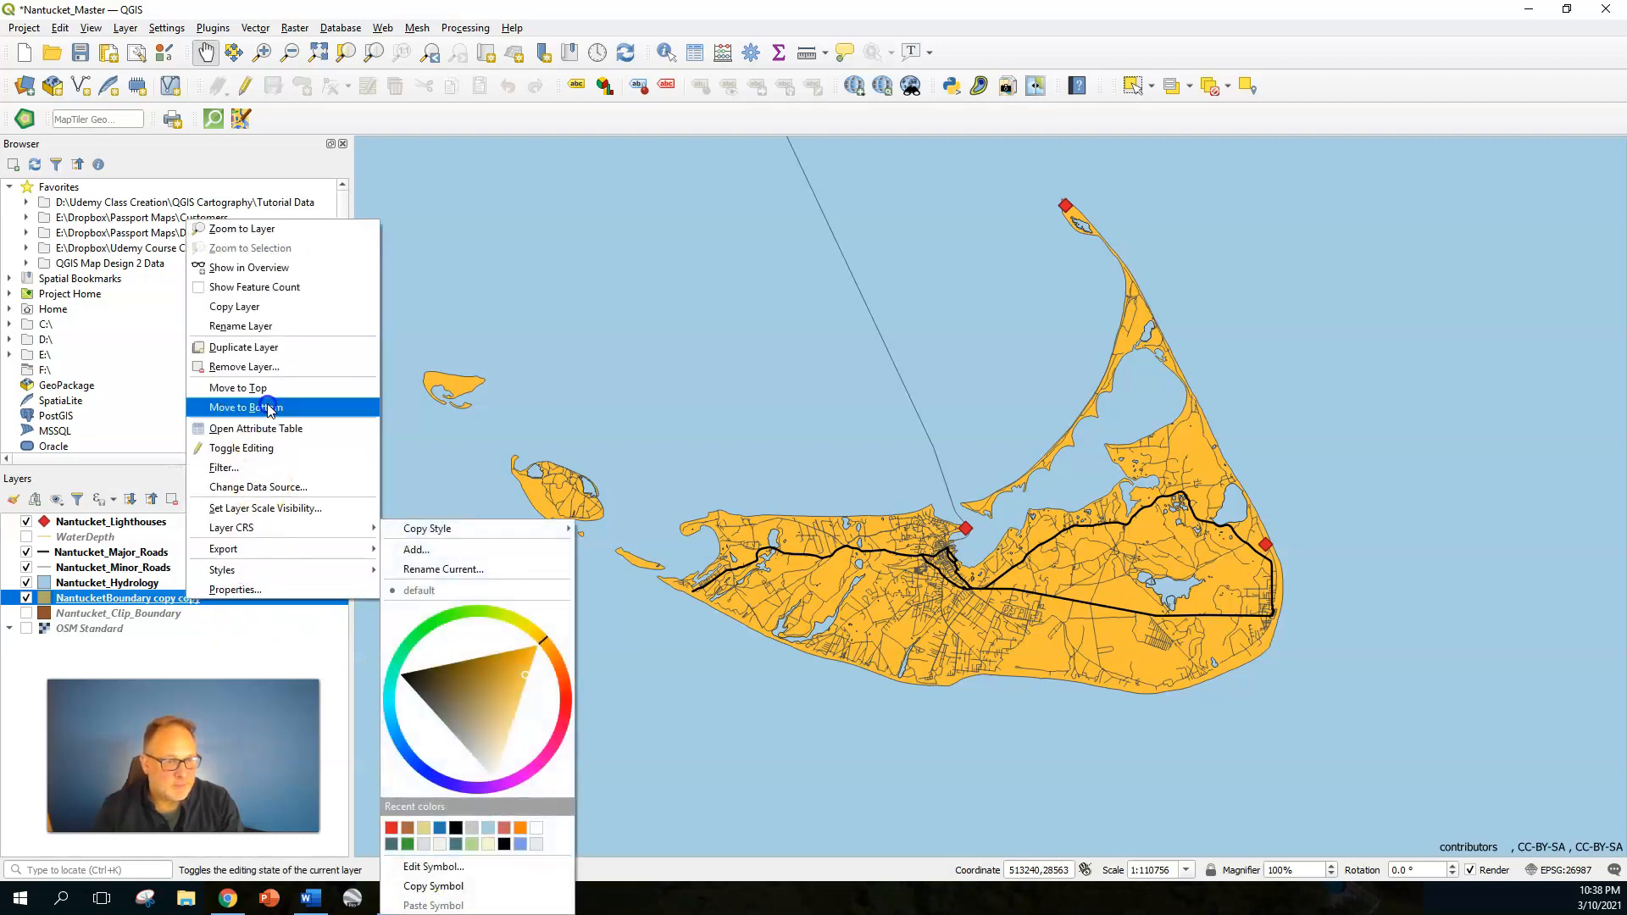
pyautogui.click(280, 348)
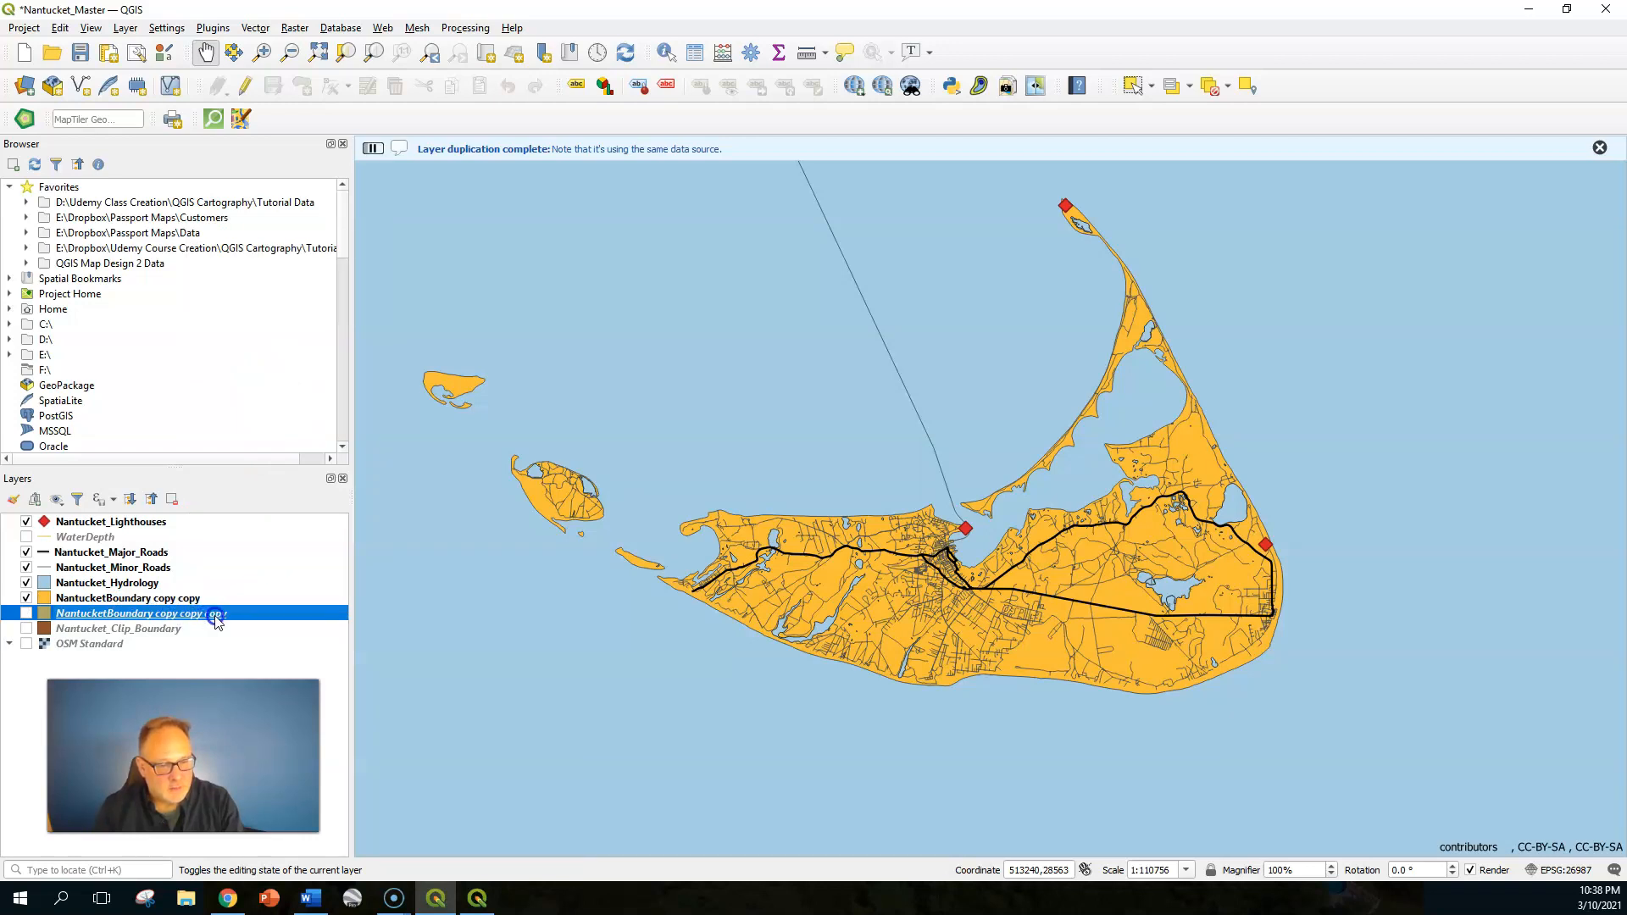
pyautogui.rightClick(215, 619)
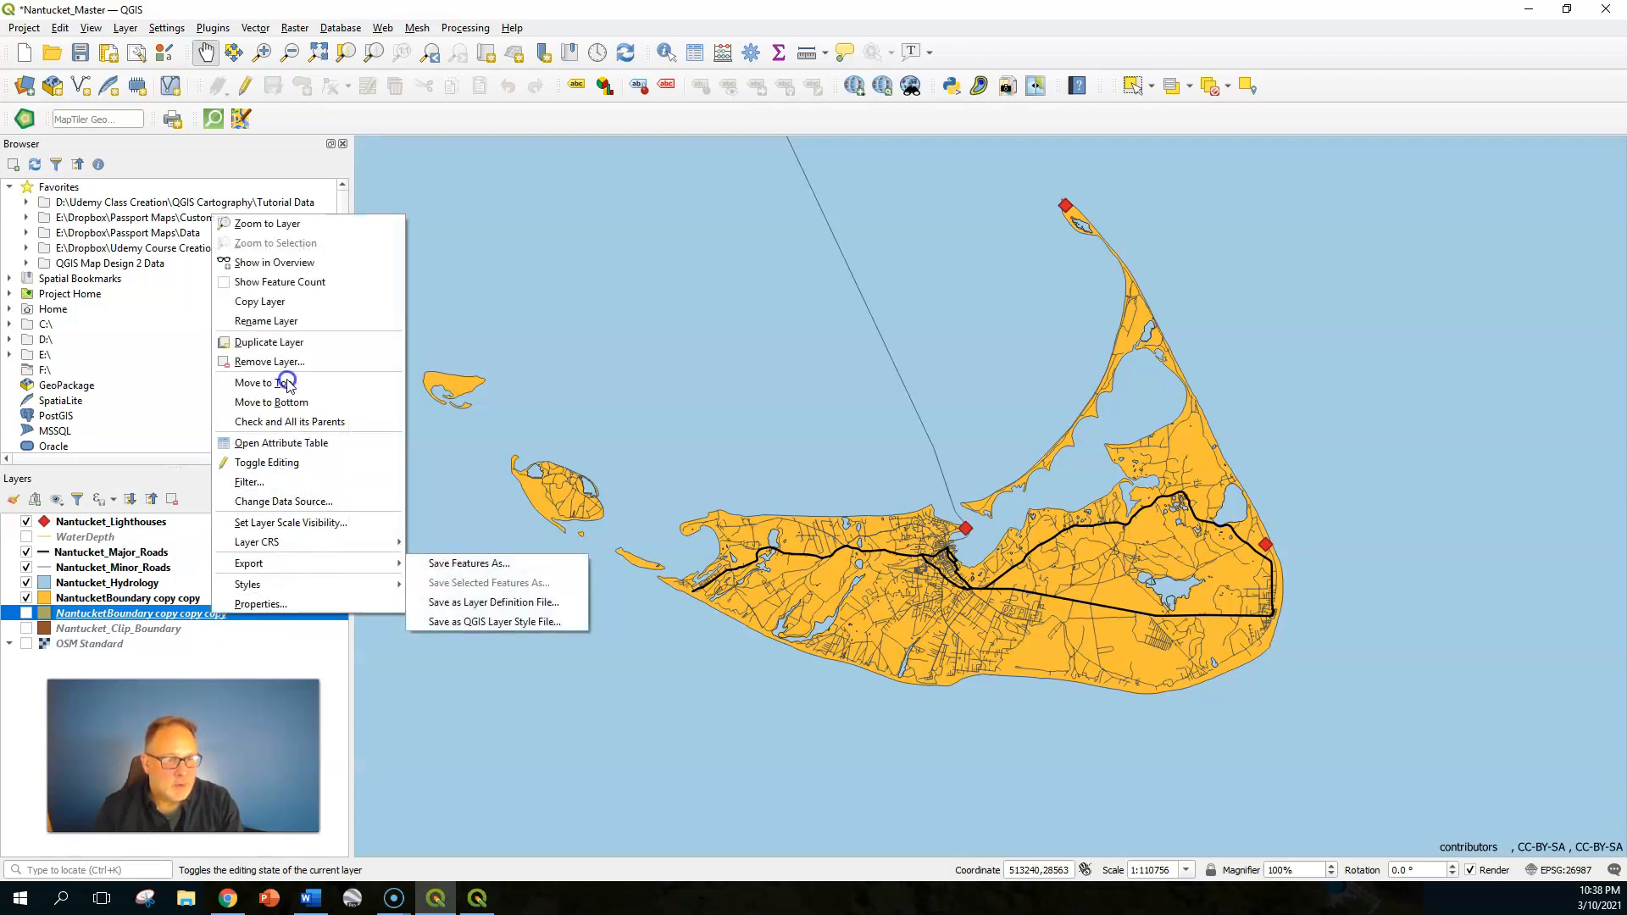
pyautogui.click(274, 322)
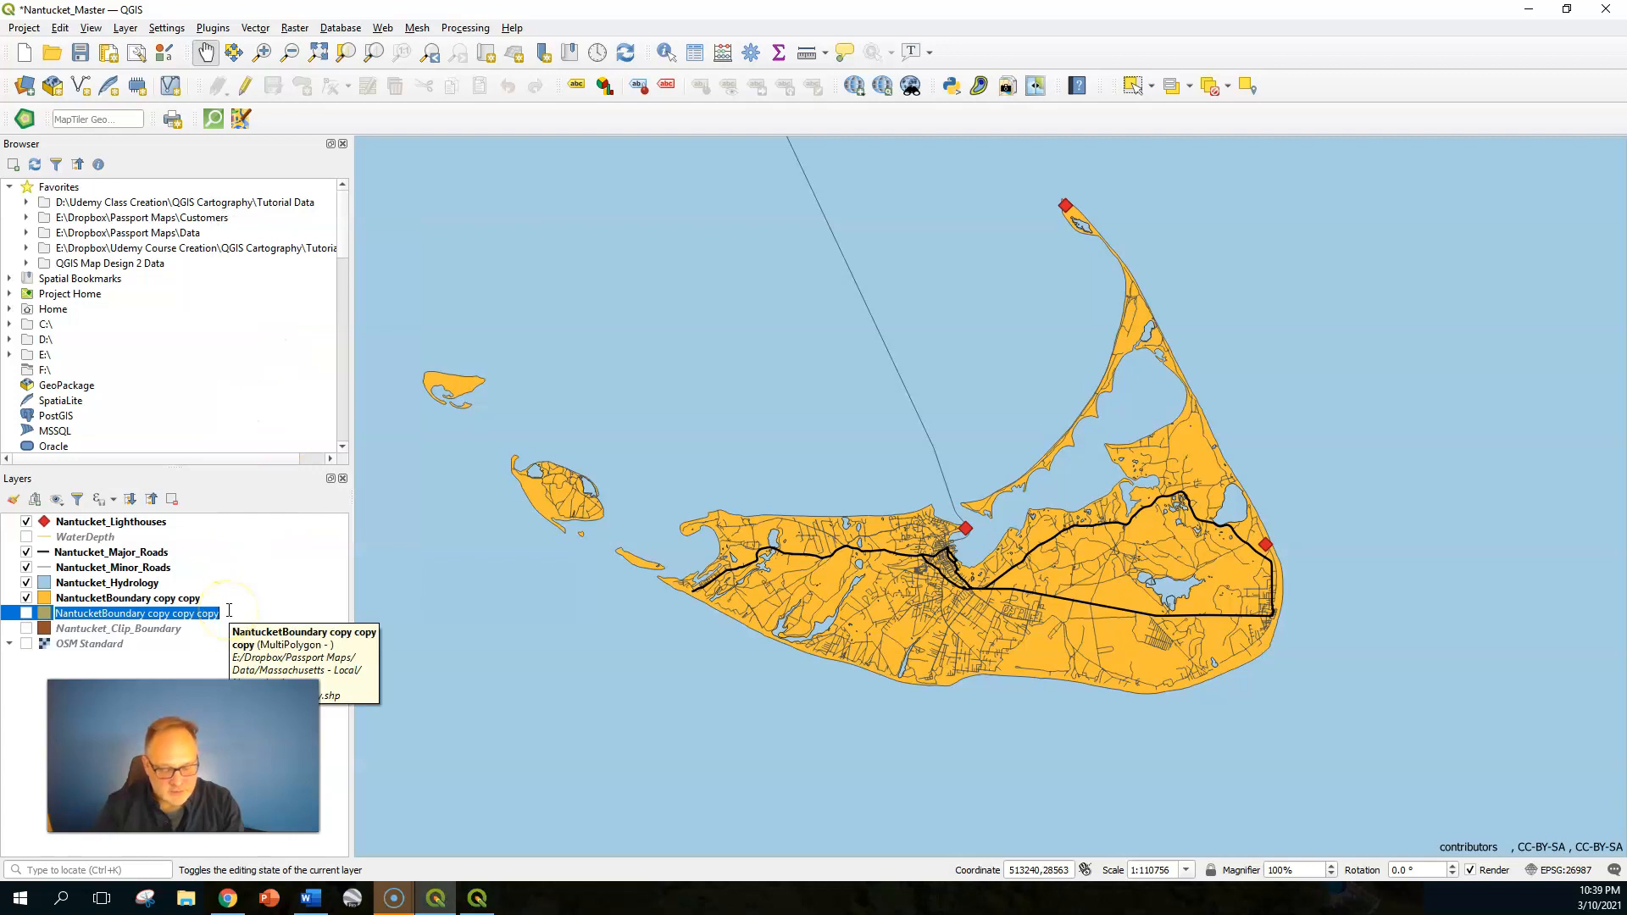
pyautogui.write('Glow')
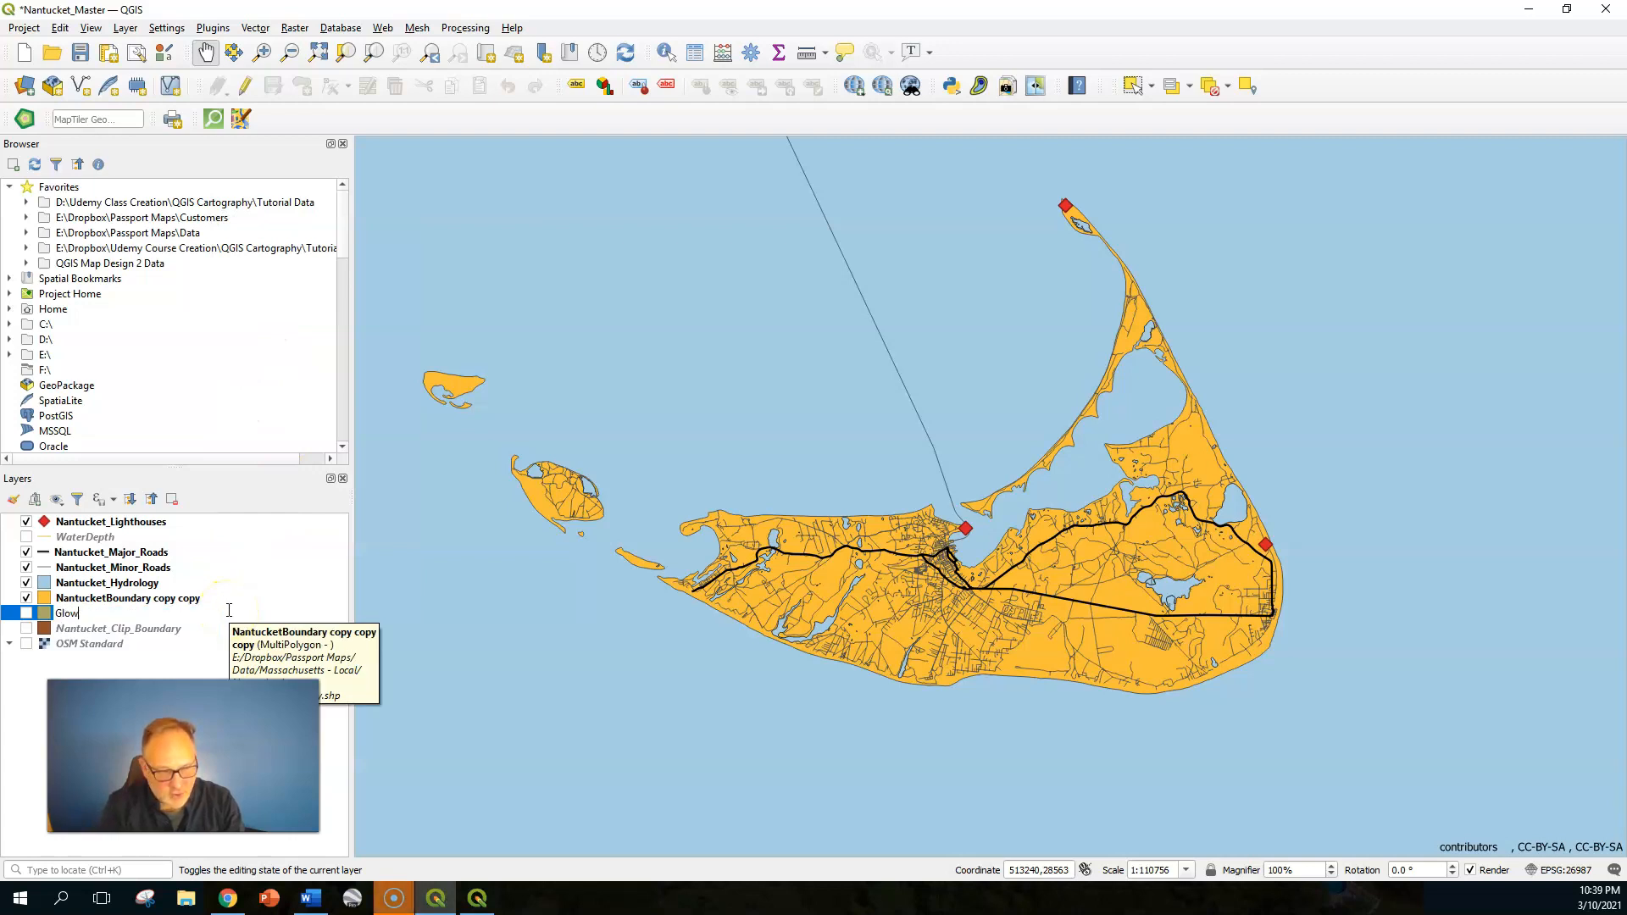
pyautogui.click(324, 568)
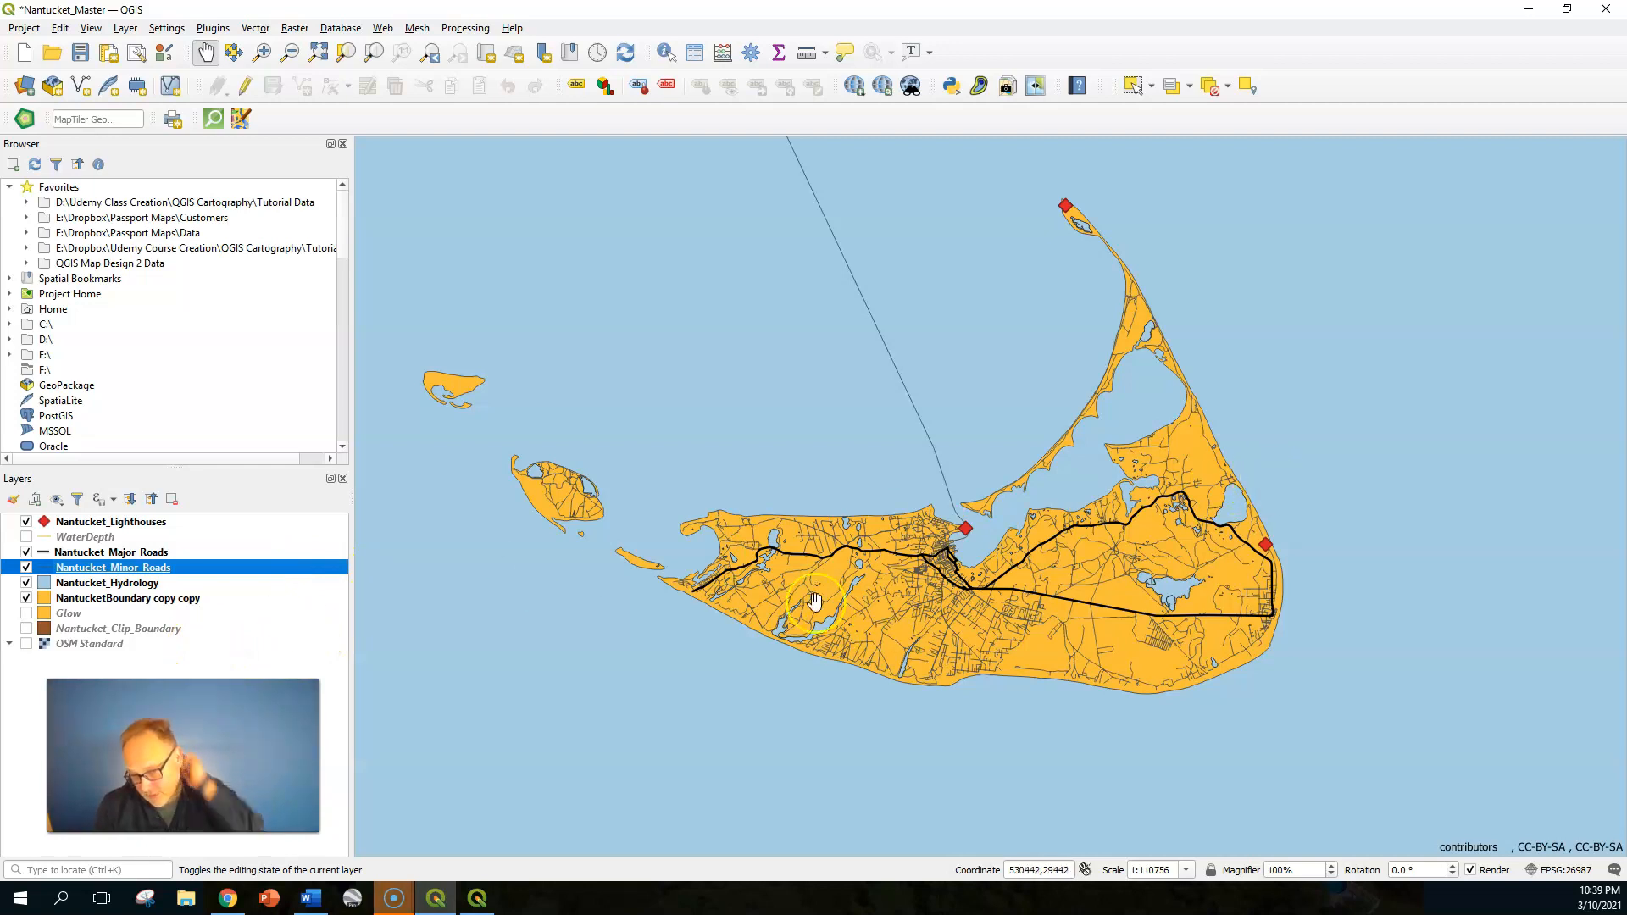
# Style the Glow layer with the Inverted Polygons renderer and change its simple fill to a Shapeburst Fill
pyautogui.doubleClick(74, 613)
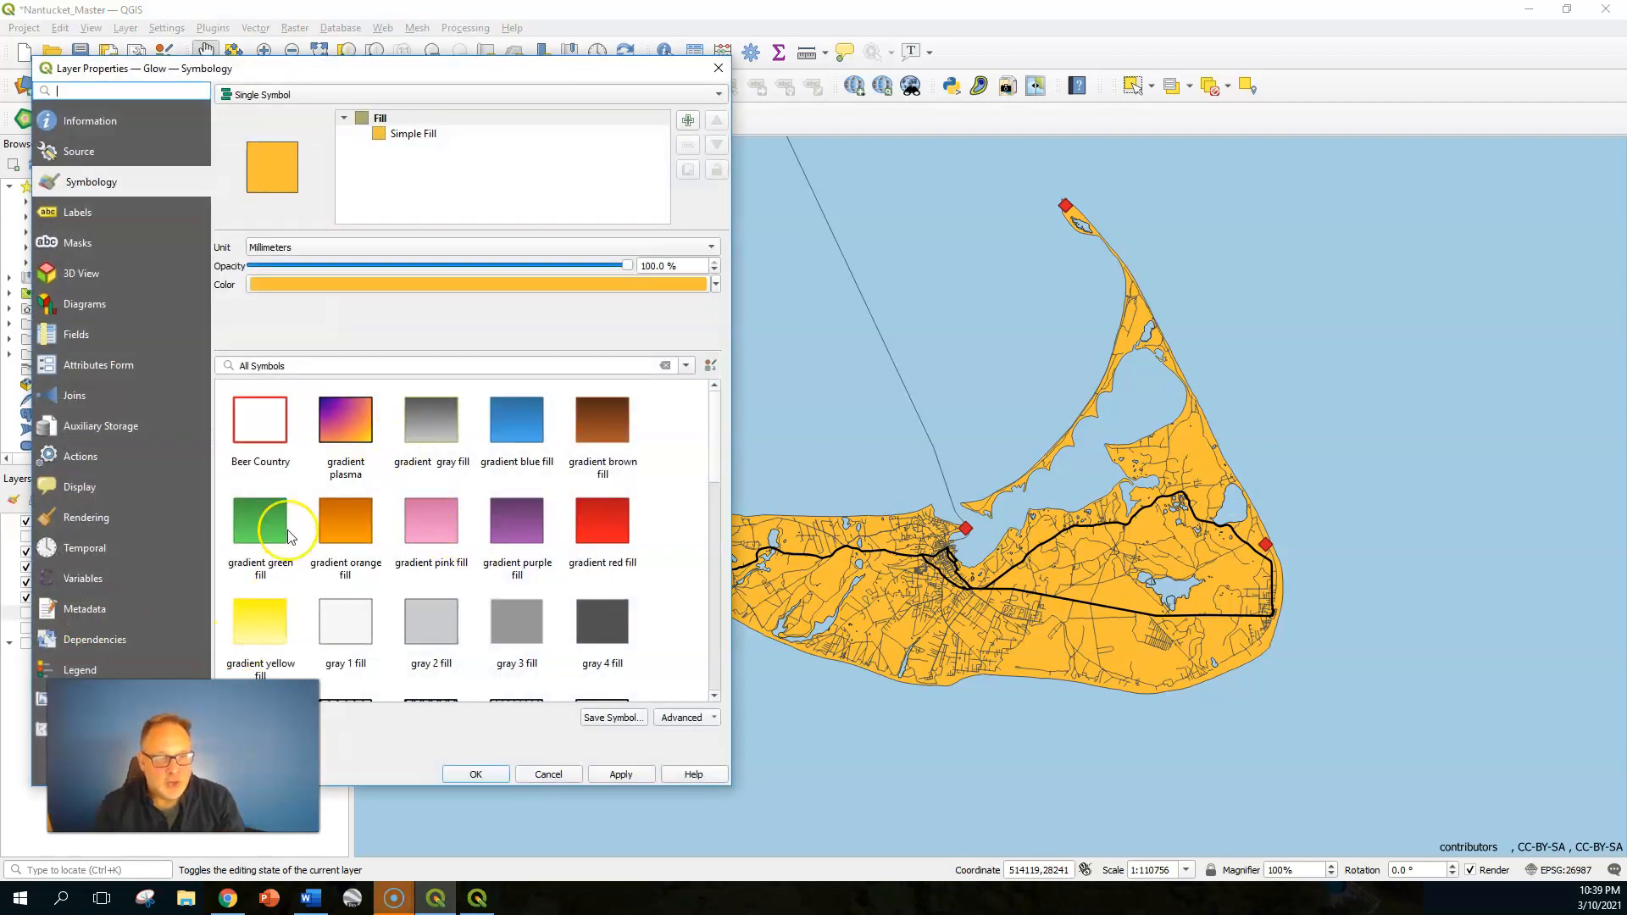
pyautogui.click(718, 95)
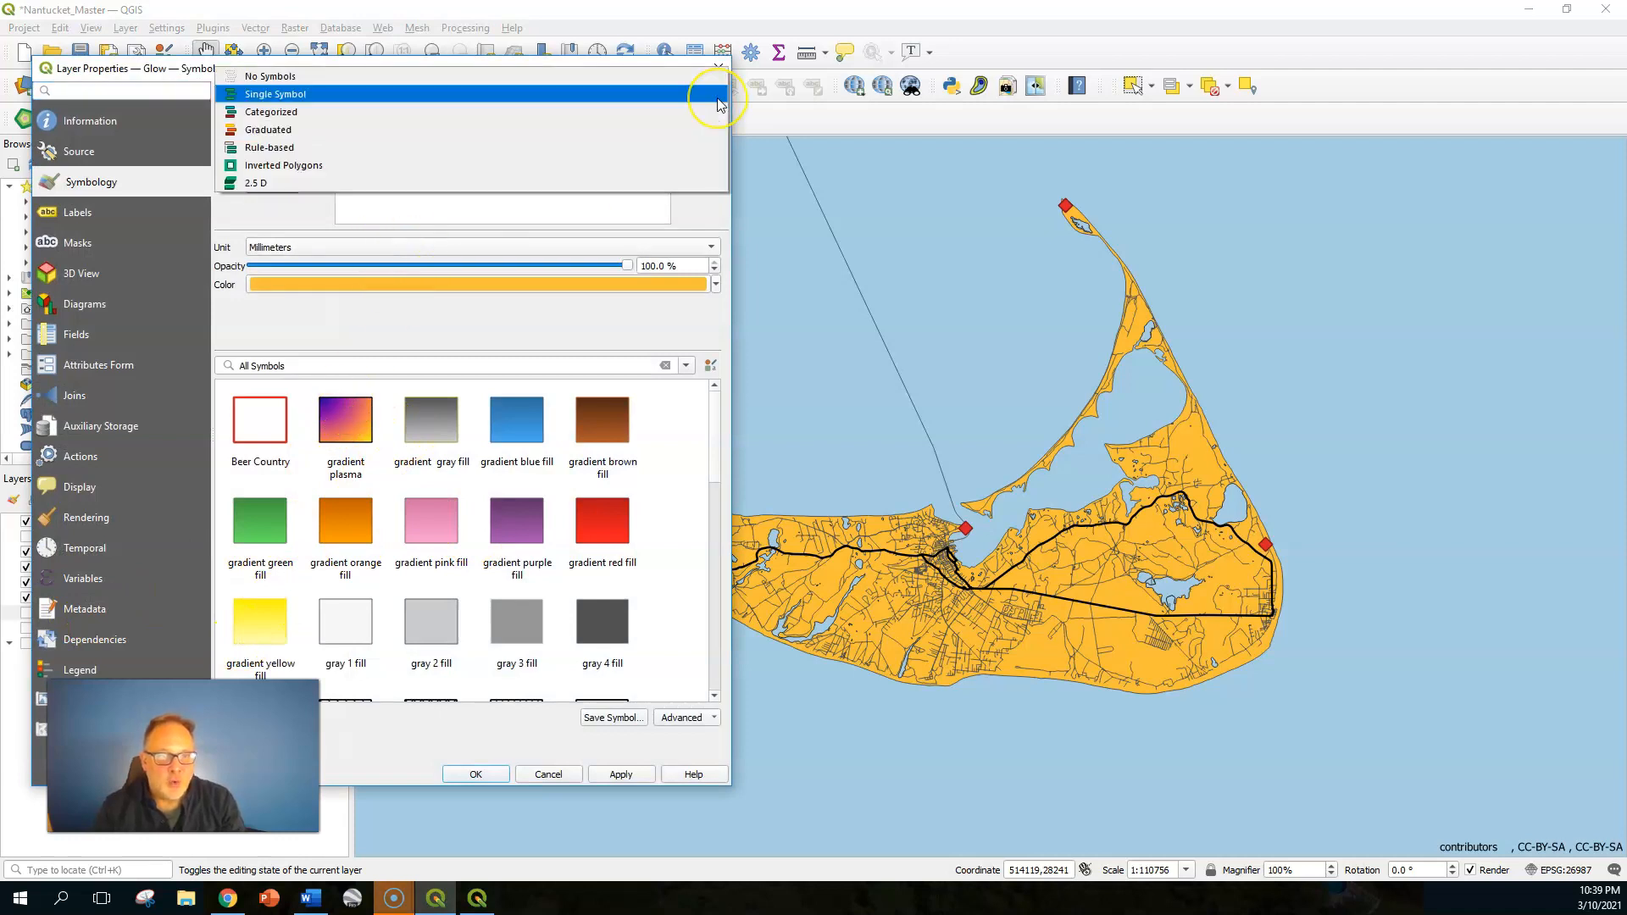
pyautogui.click(384, 164)
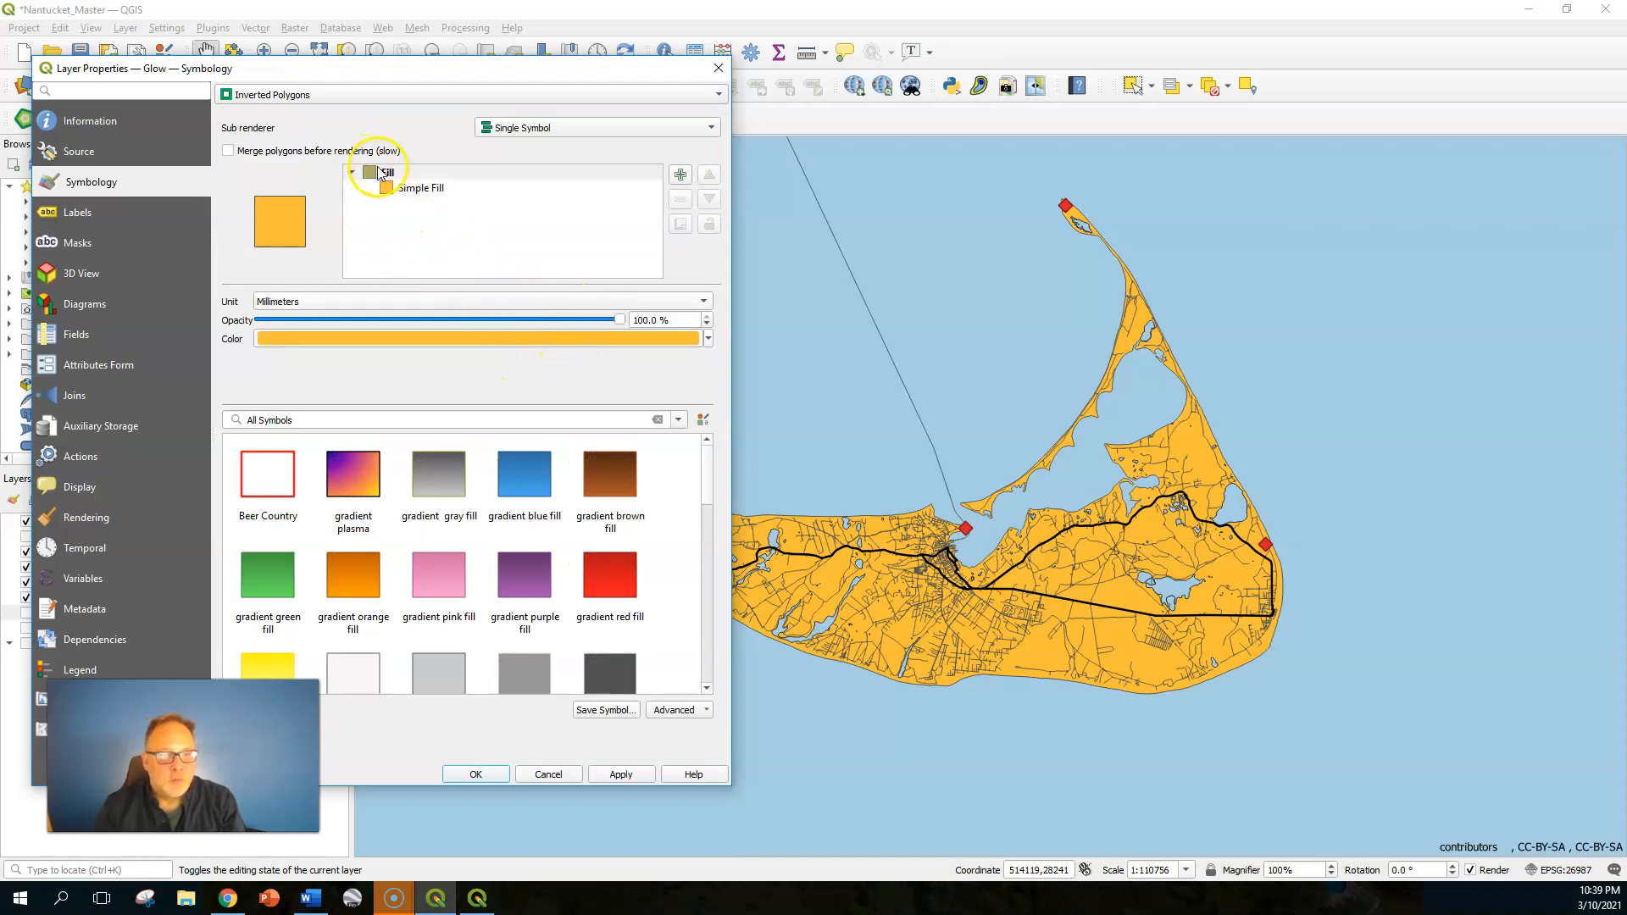
pyautogui.click(417, 190)
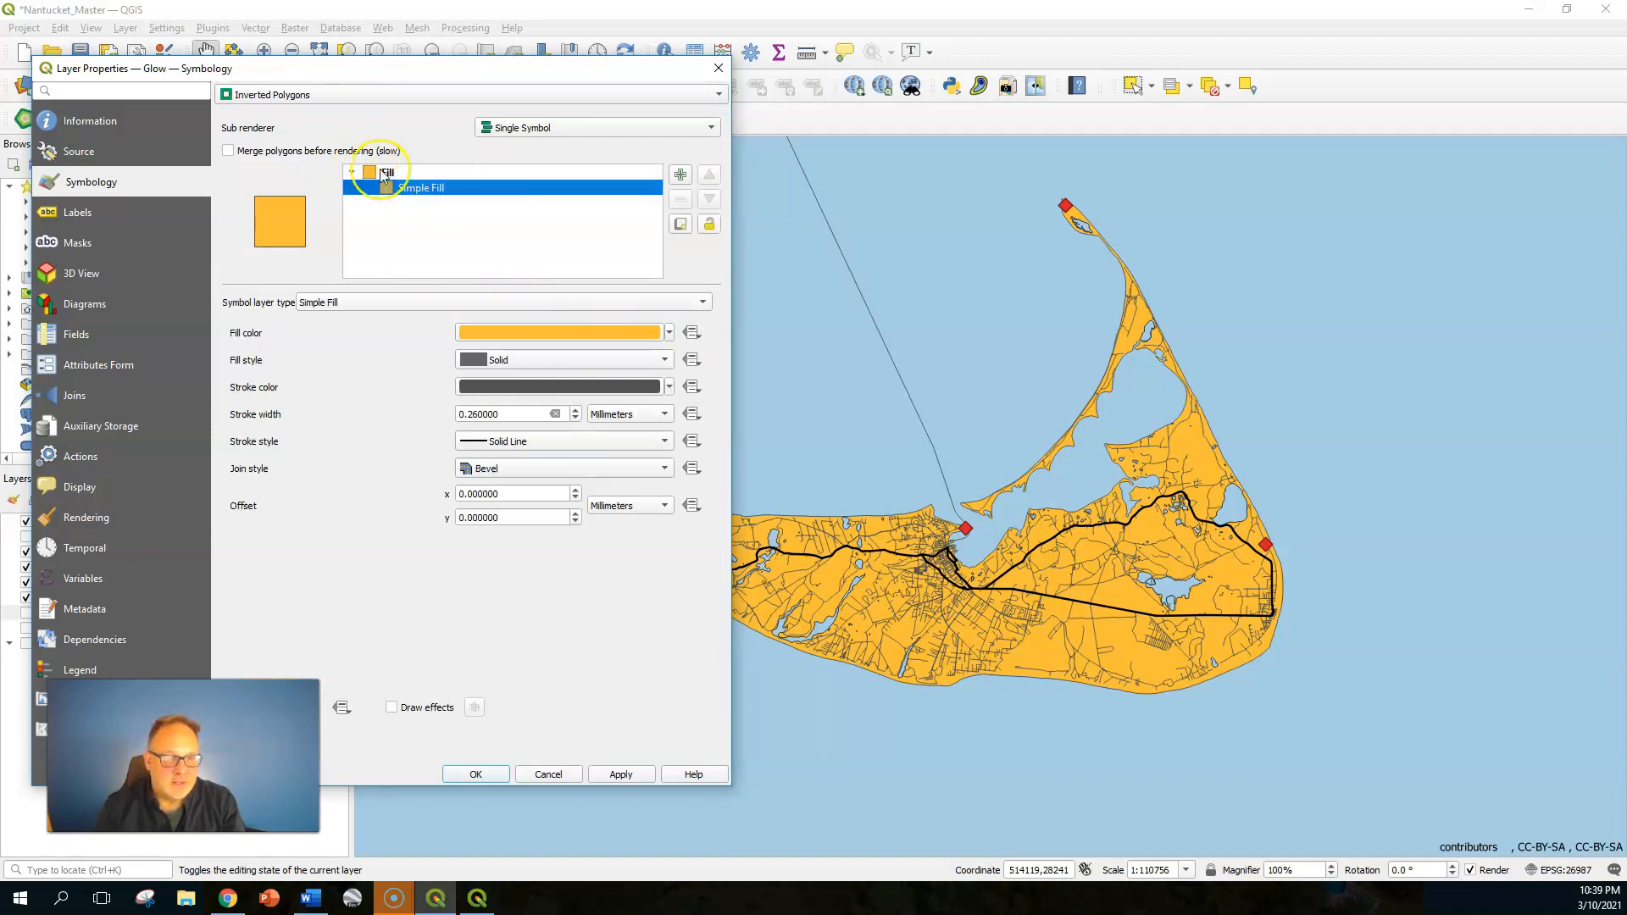
pyautogui.click(699, 304)
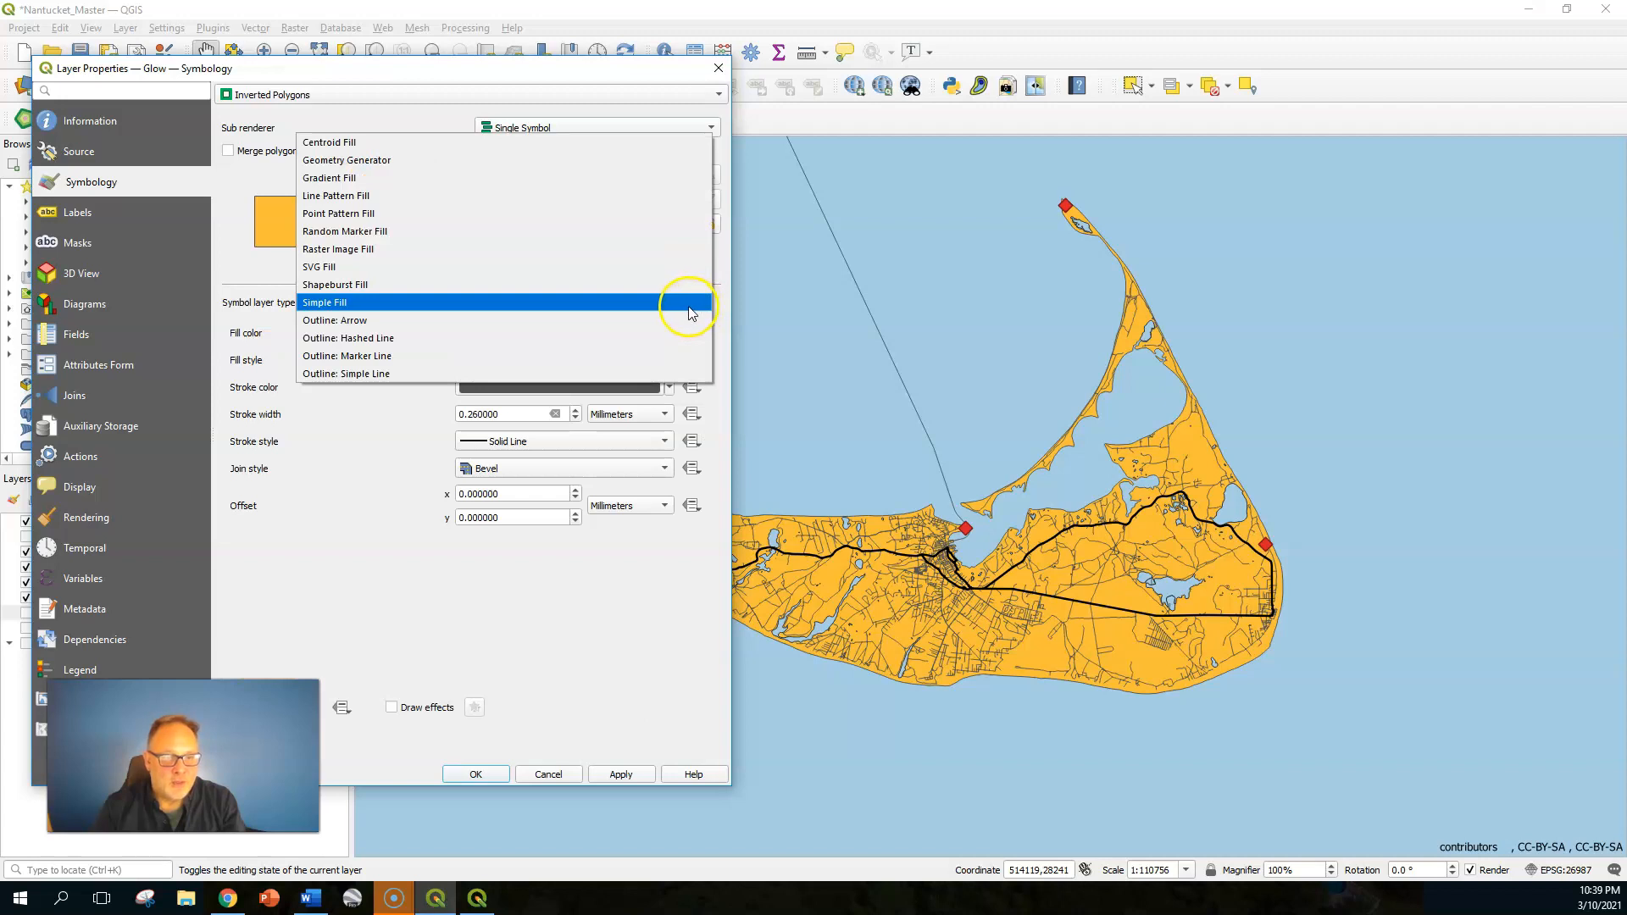
pyautogui.click(430, 286)
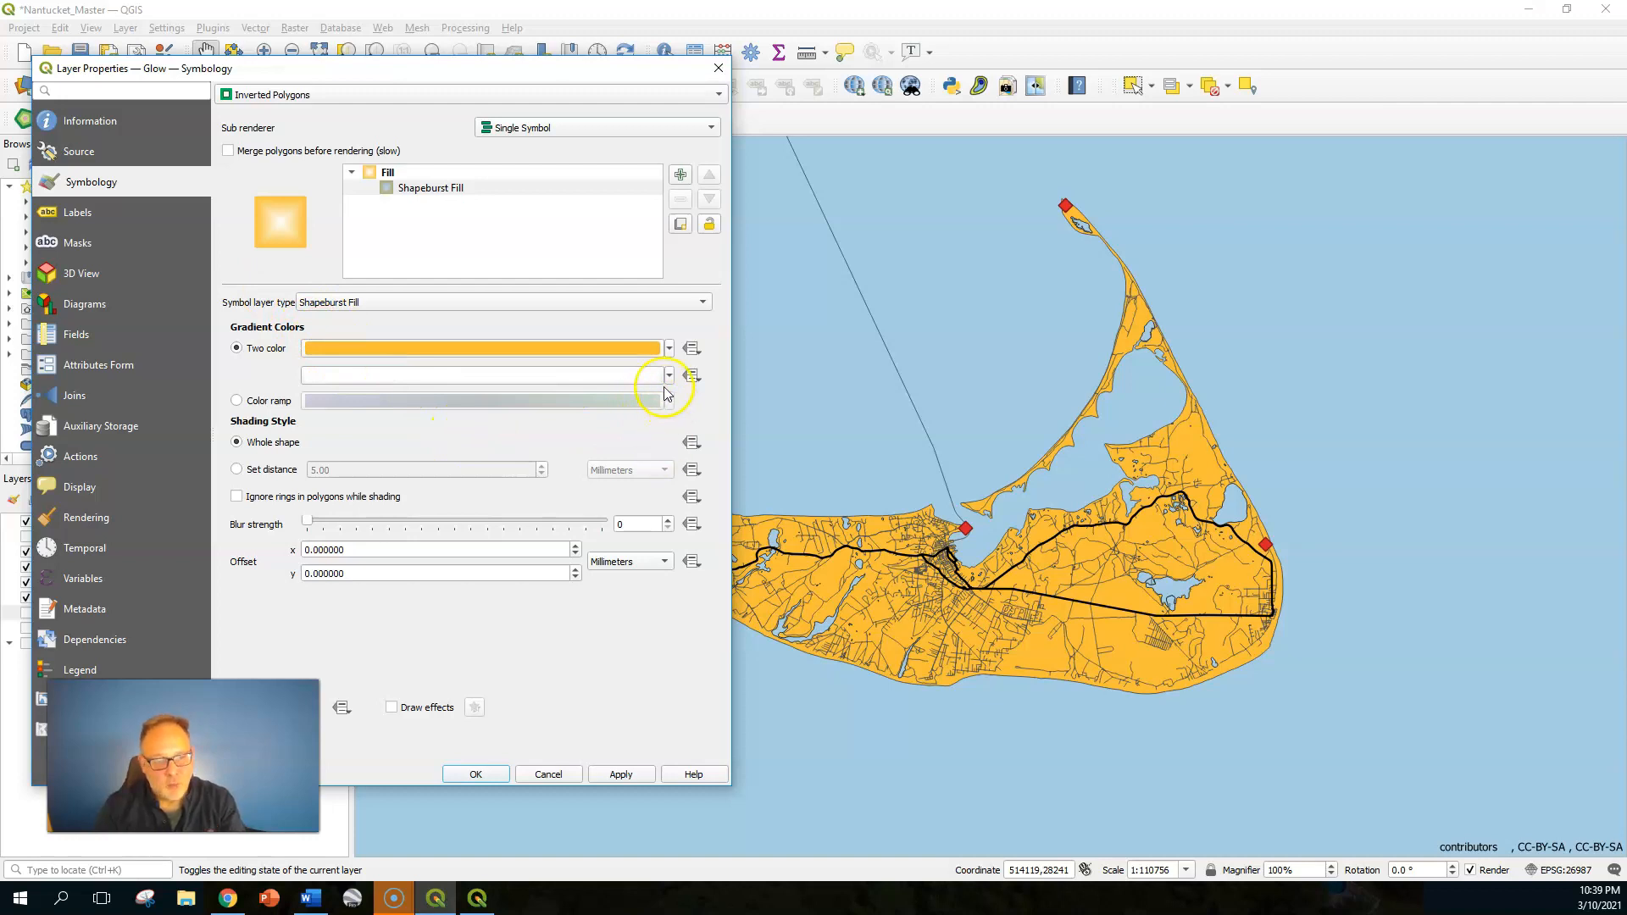
# Make the shapeburst's two-color gradient run from white to transparent
pyautogui.click(672, 355)
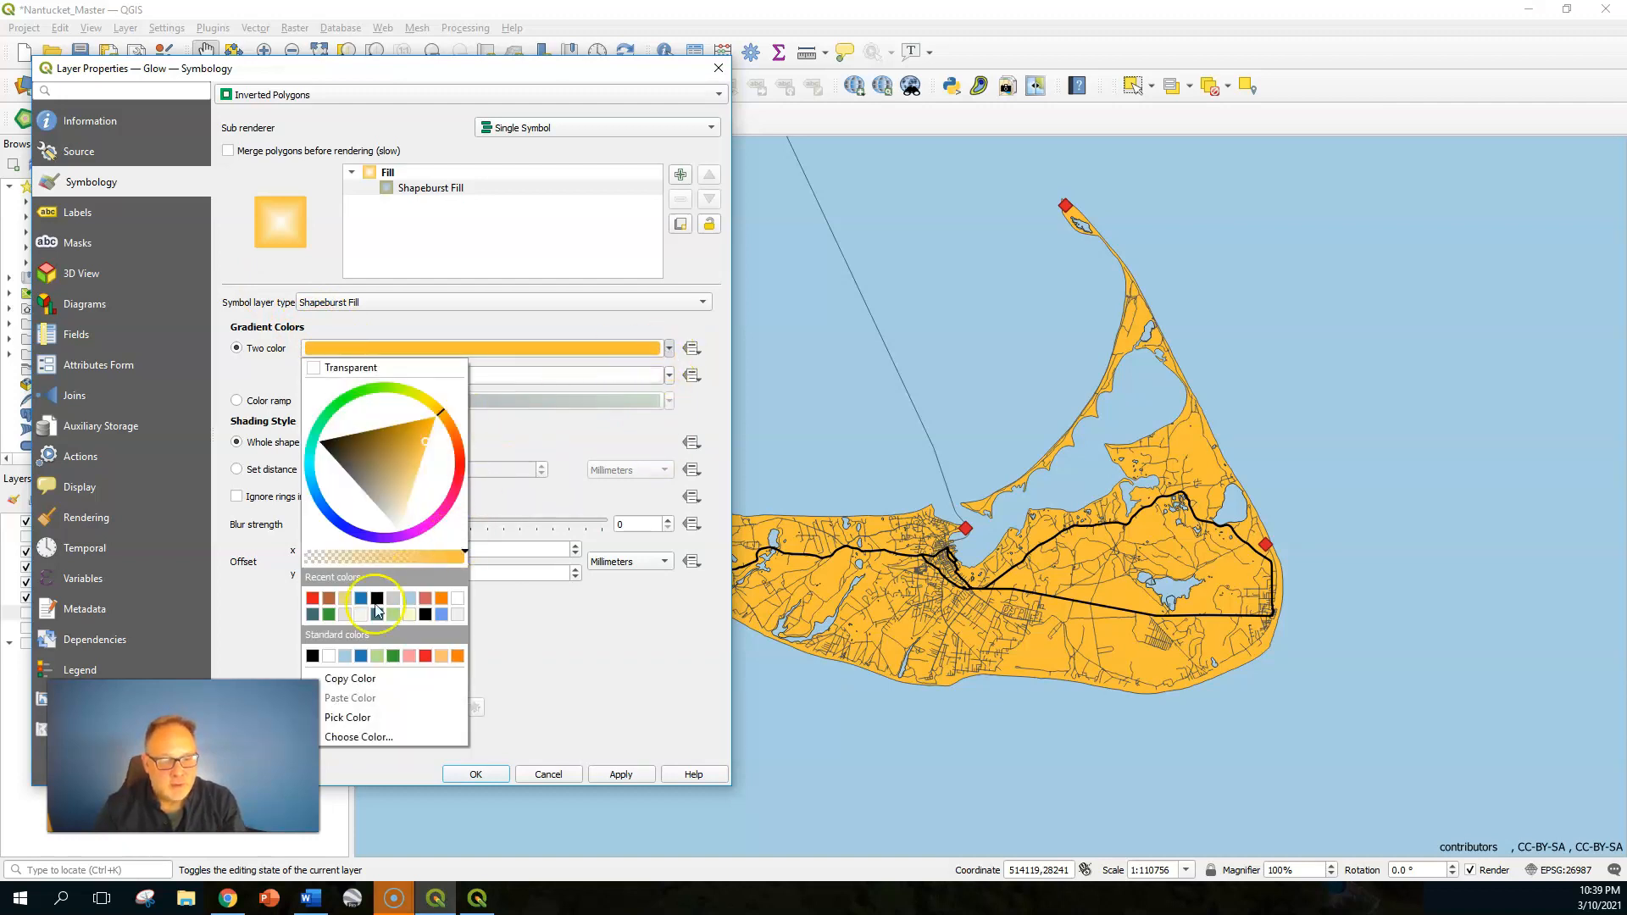
pyautogui.click(326, 666)
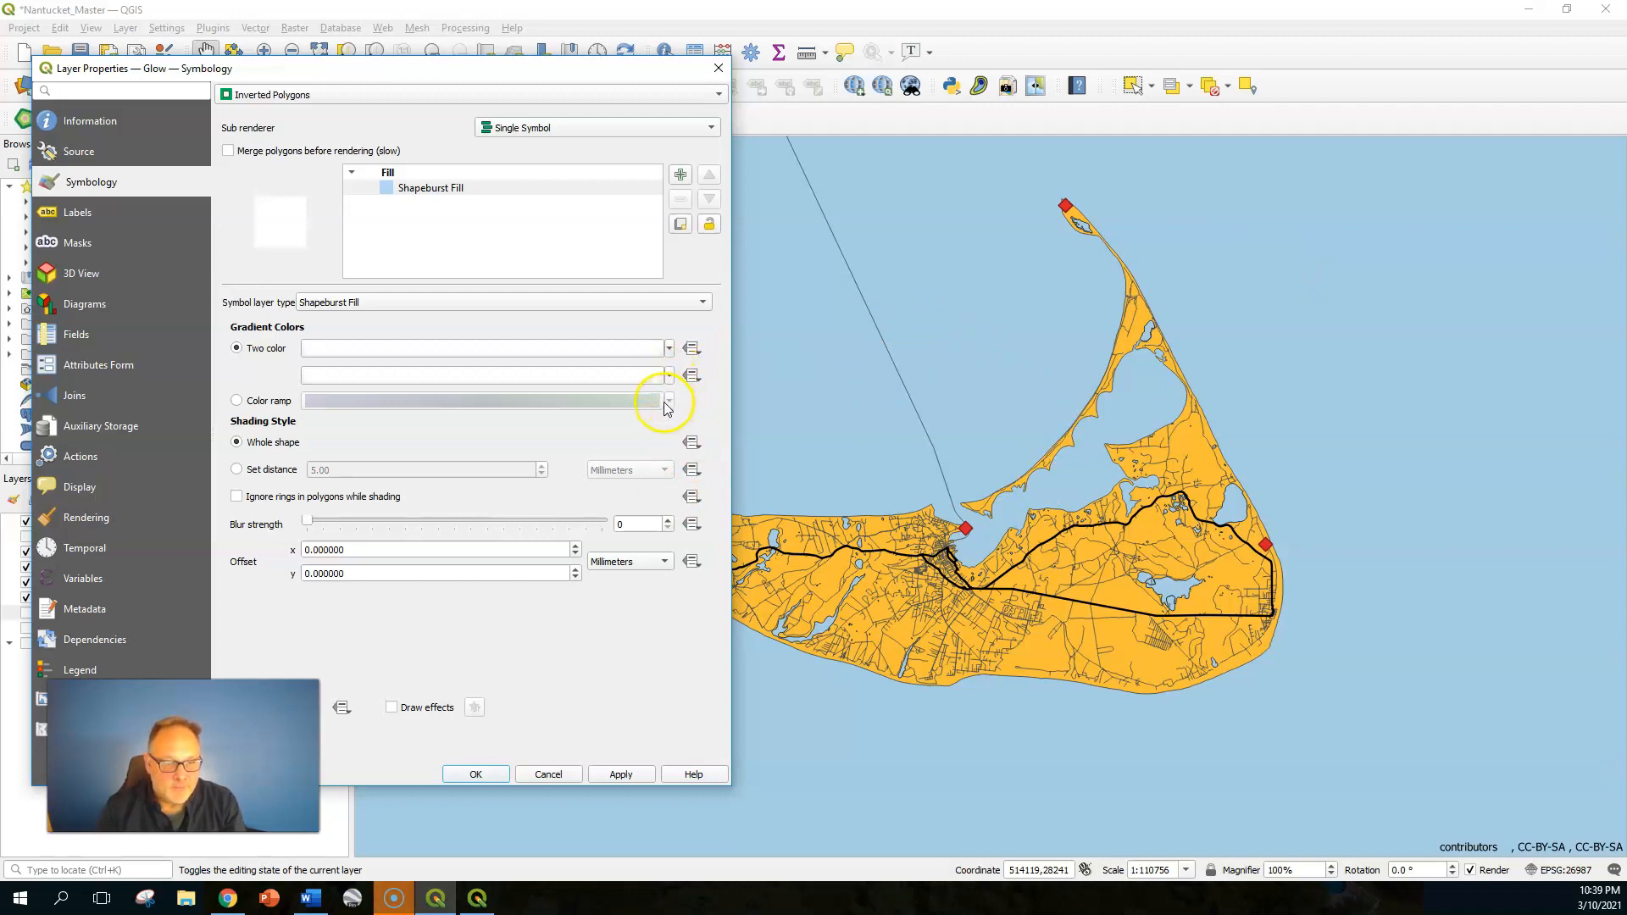
pyautogui.click(669, 371)
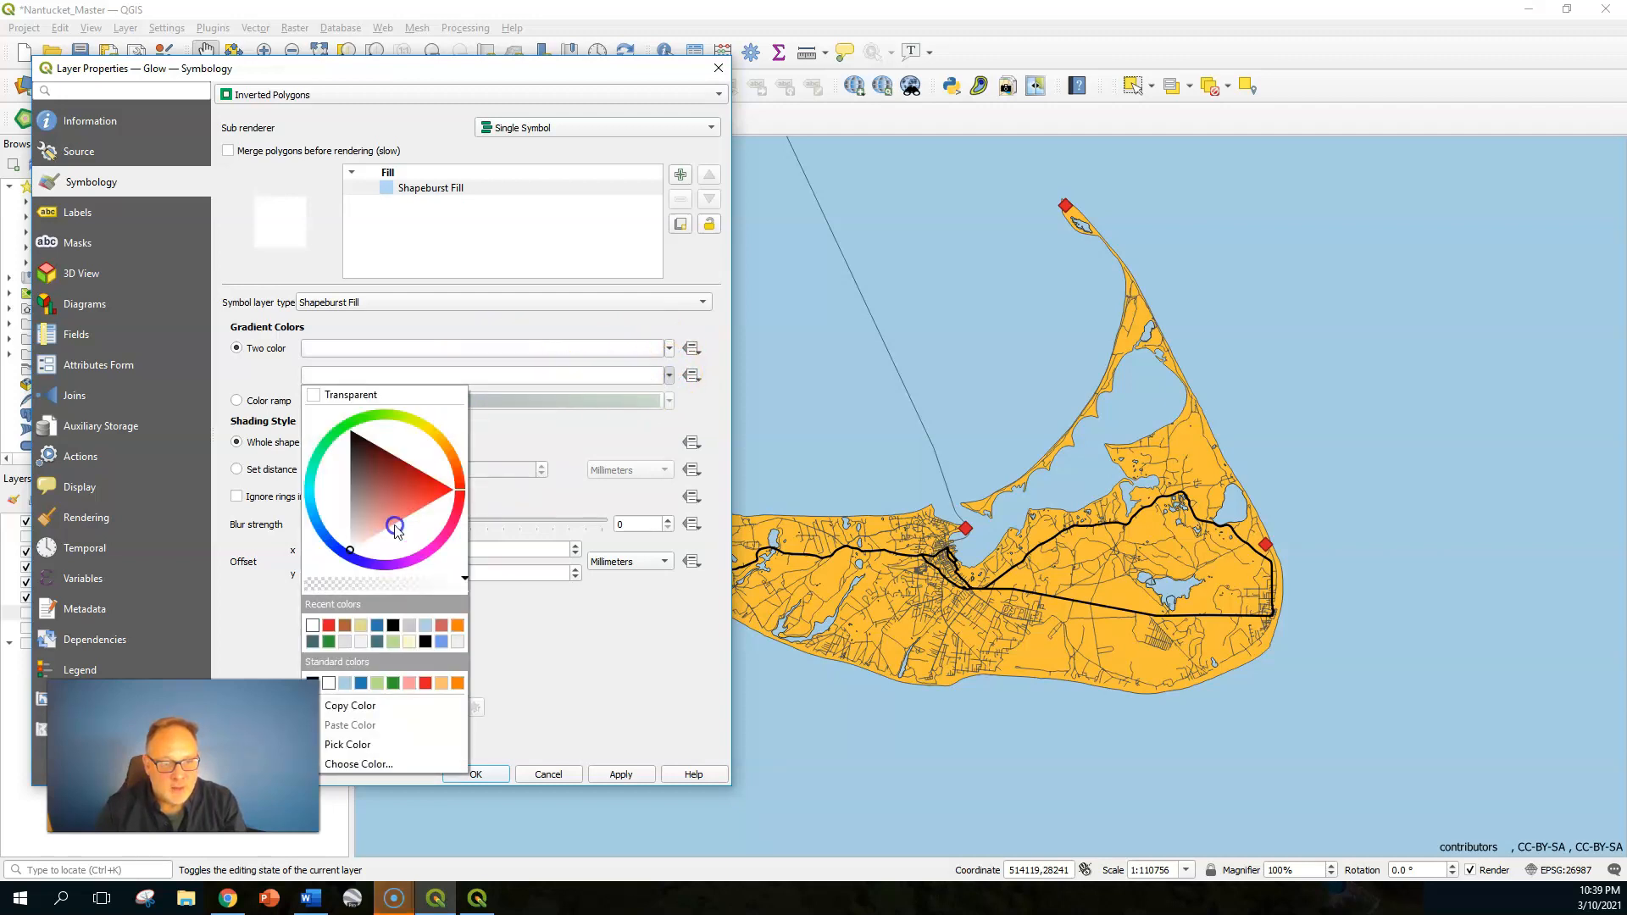
pyautogui.click(318, 396)
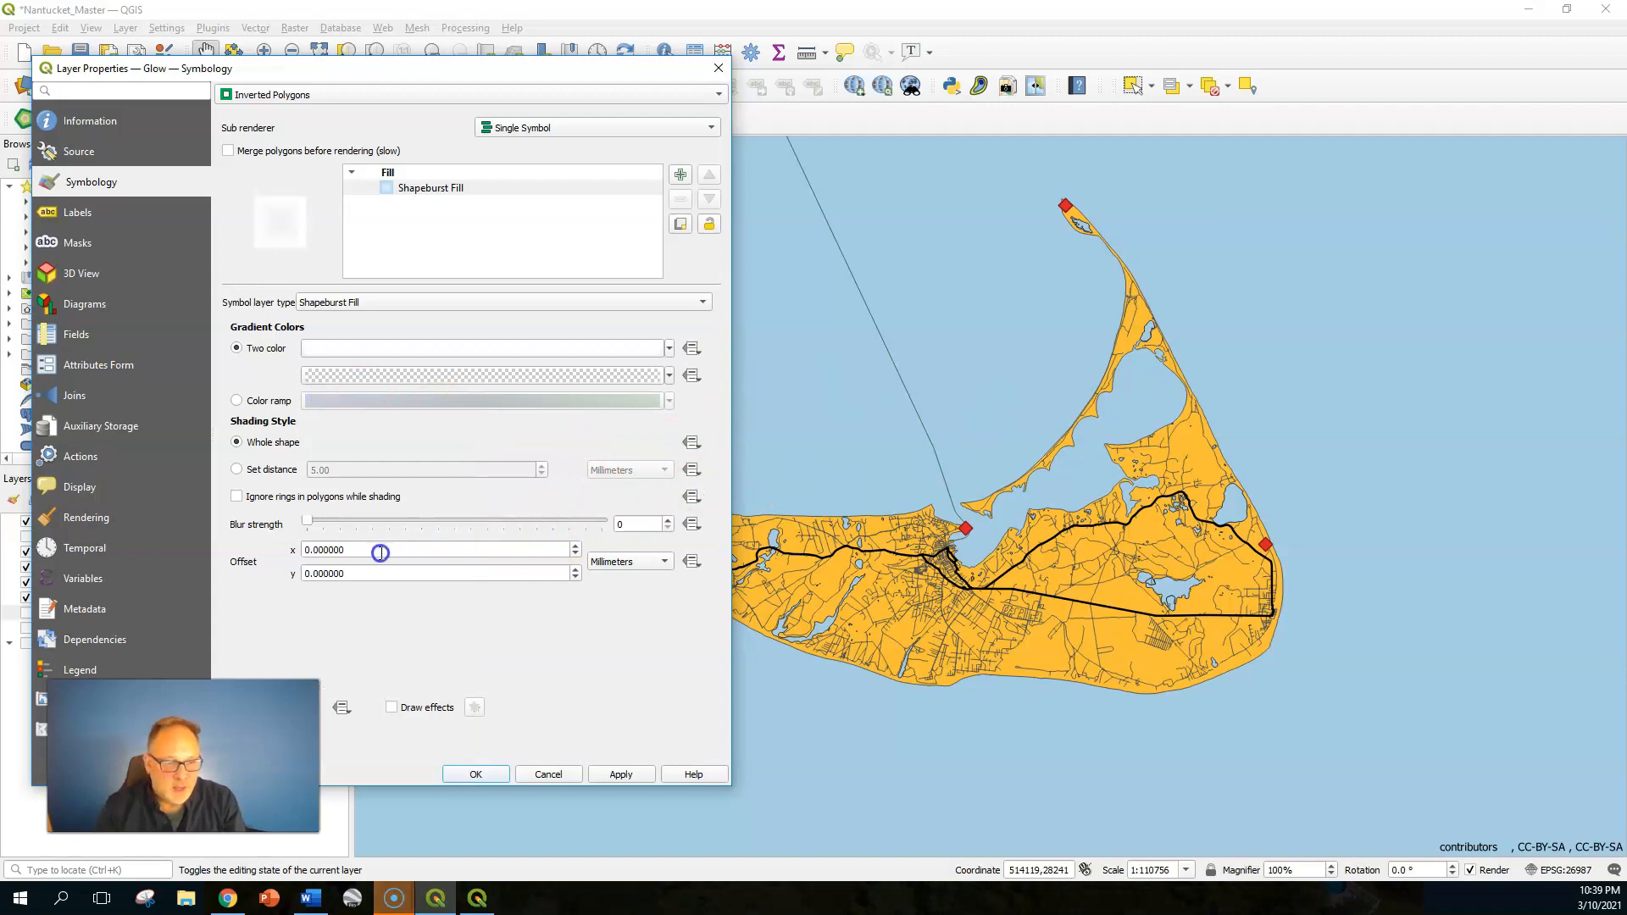
# Switch the shading style to a set distance of 5 mm, apply the styling, and show the Glow layer
pyautogui.click(237, 469)
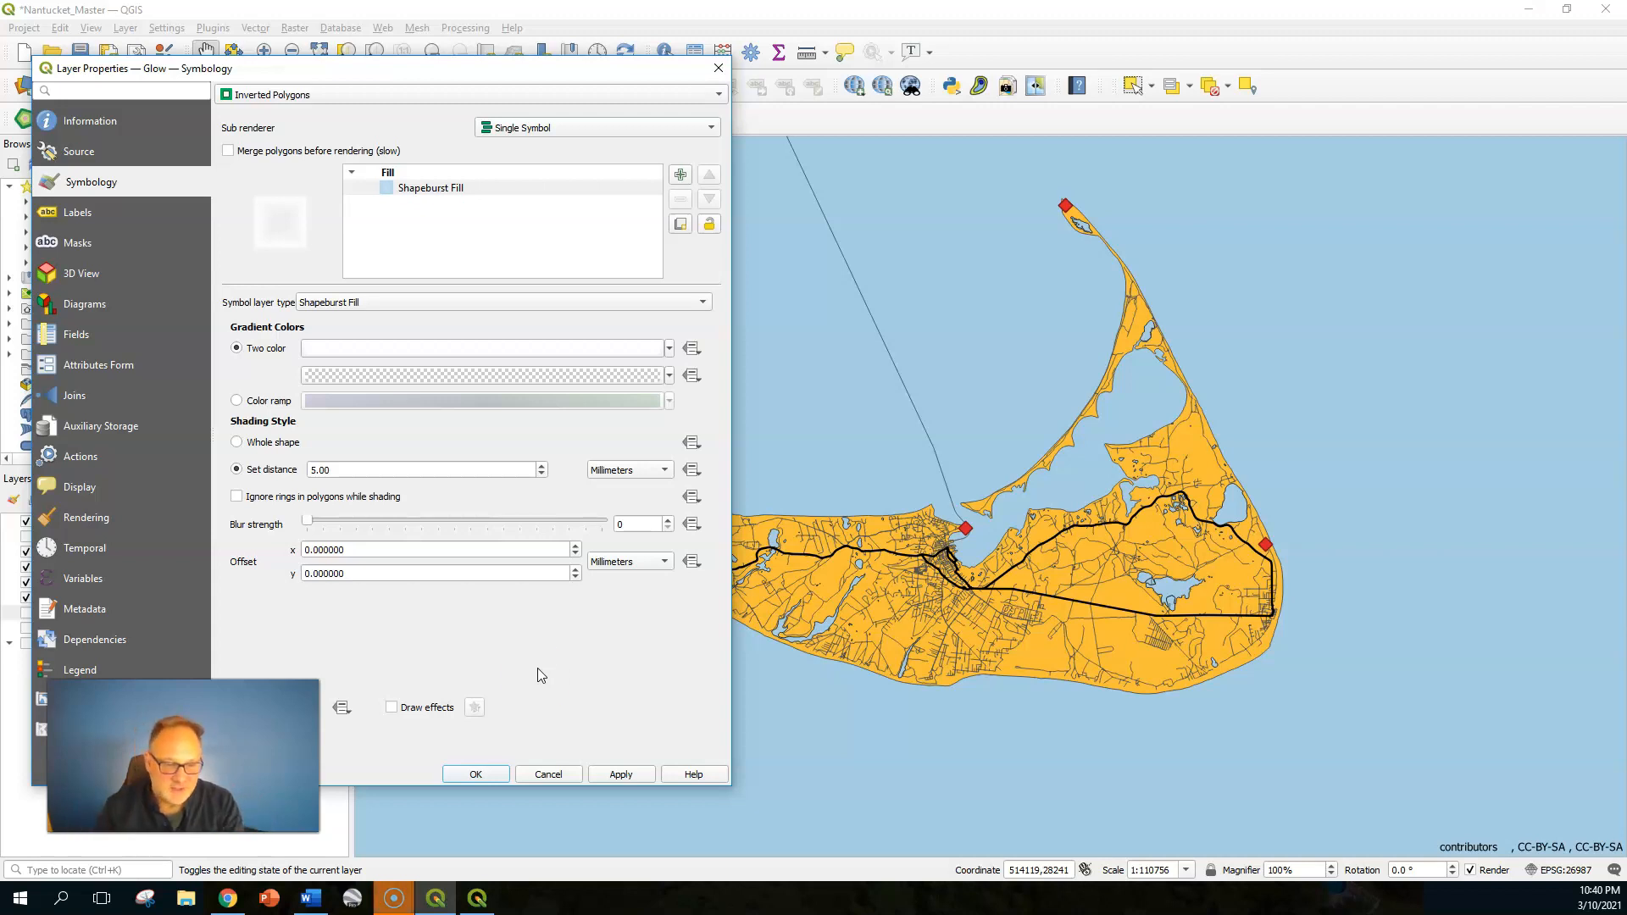
pyautogui.click(617, 773)
pyautogui.click(472, 773)
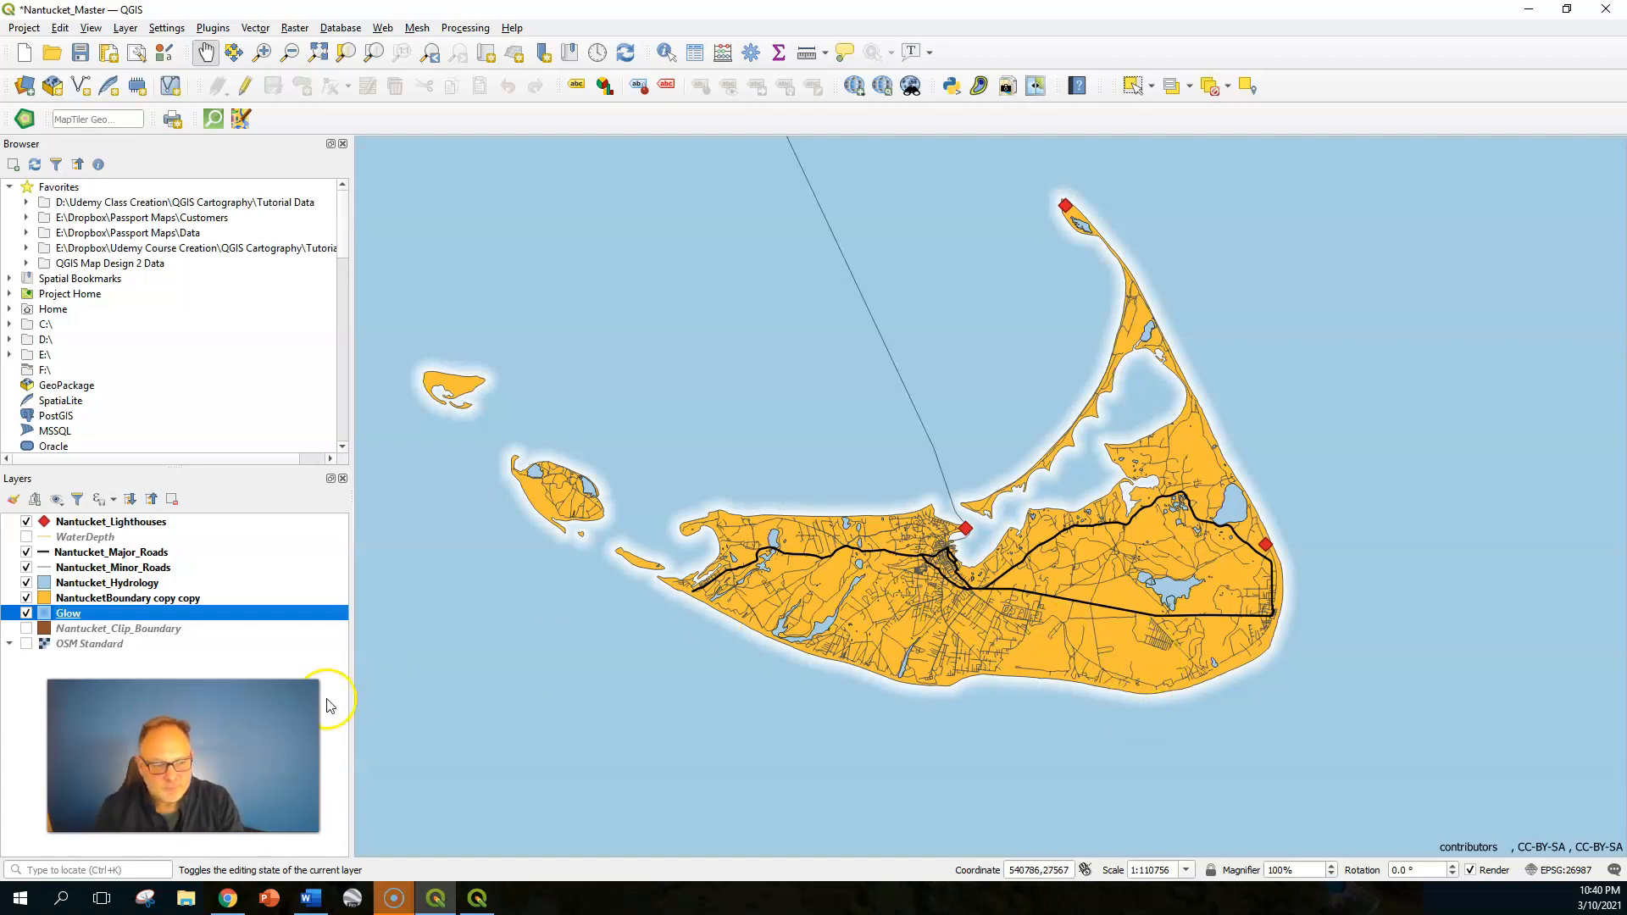
# Set the Glow layer's shapeburst shading distance to 20 mm and apply it
pyautogui.doubleClick(83, 614)
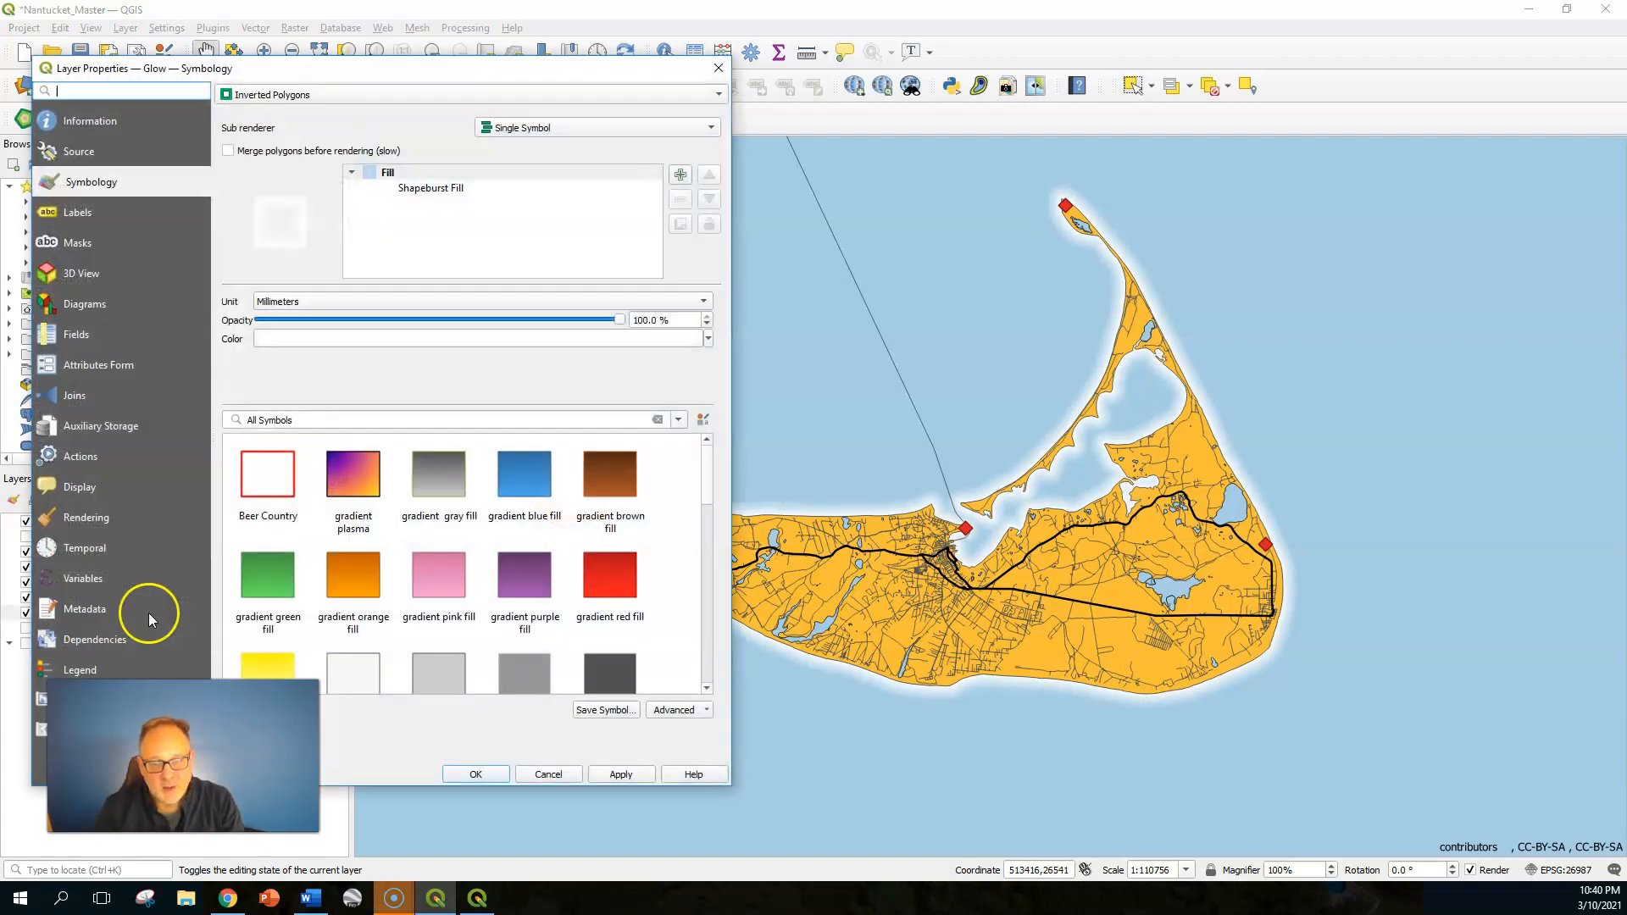
pyautogui.click(456, 195)
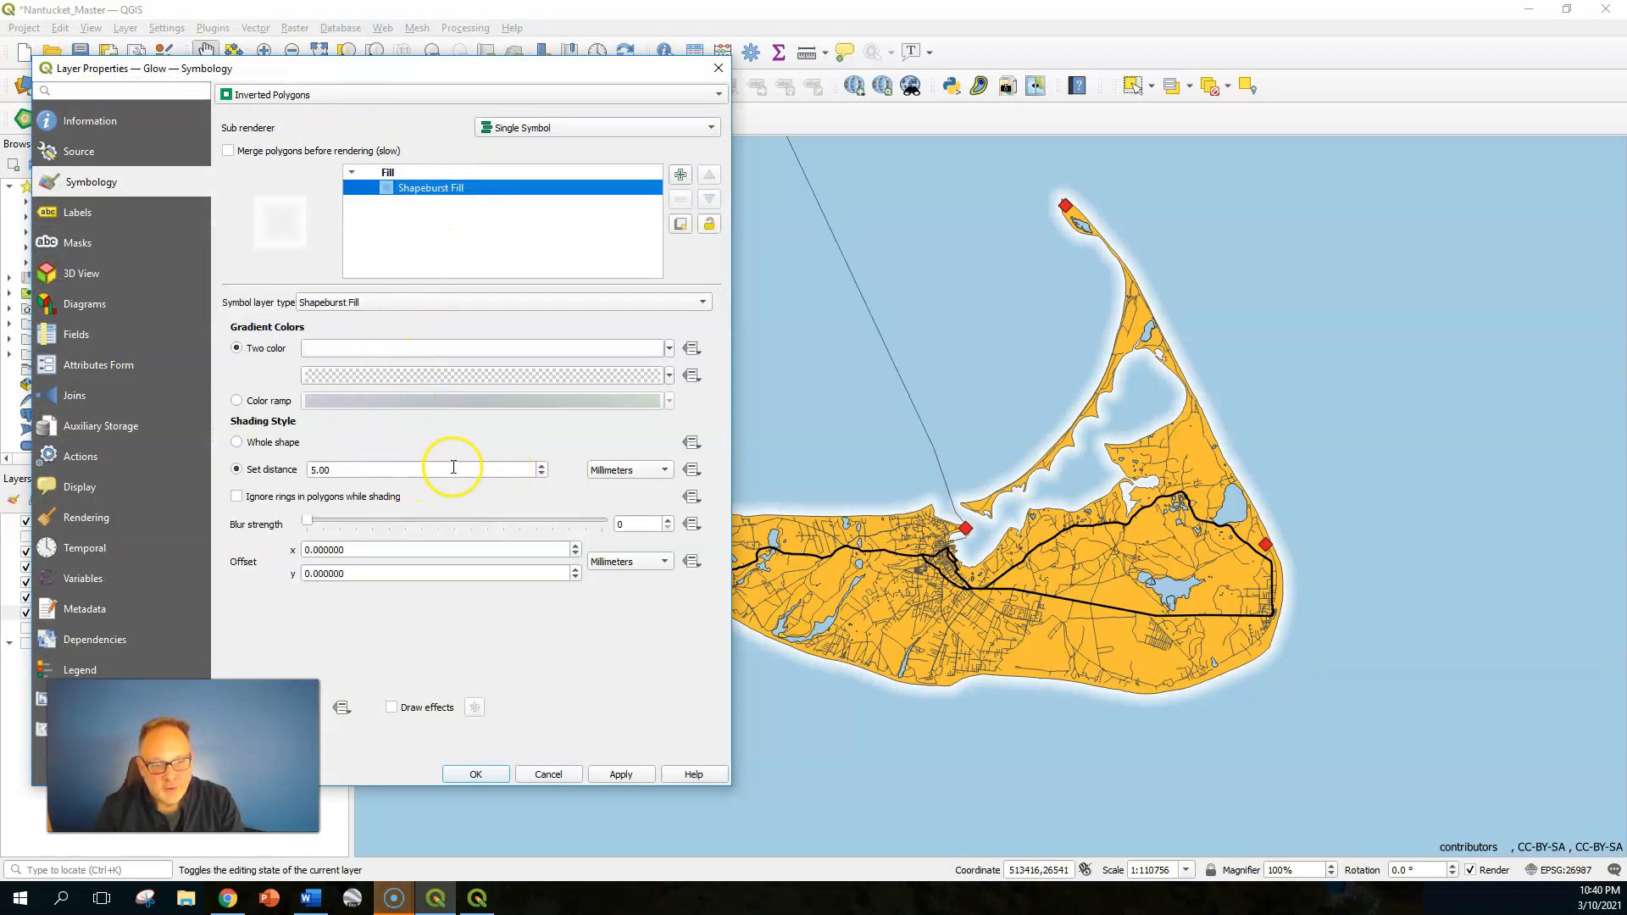
pyautogui.moveTo(475, 469); pyautogui.dragTo(300, 472)
pyautogui.write('20')
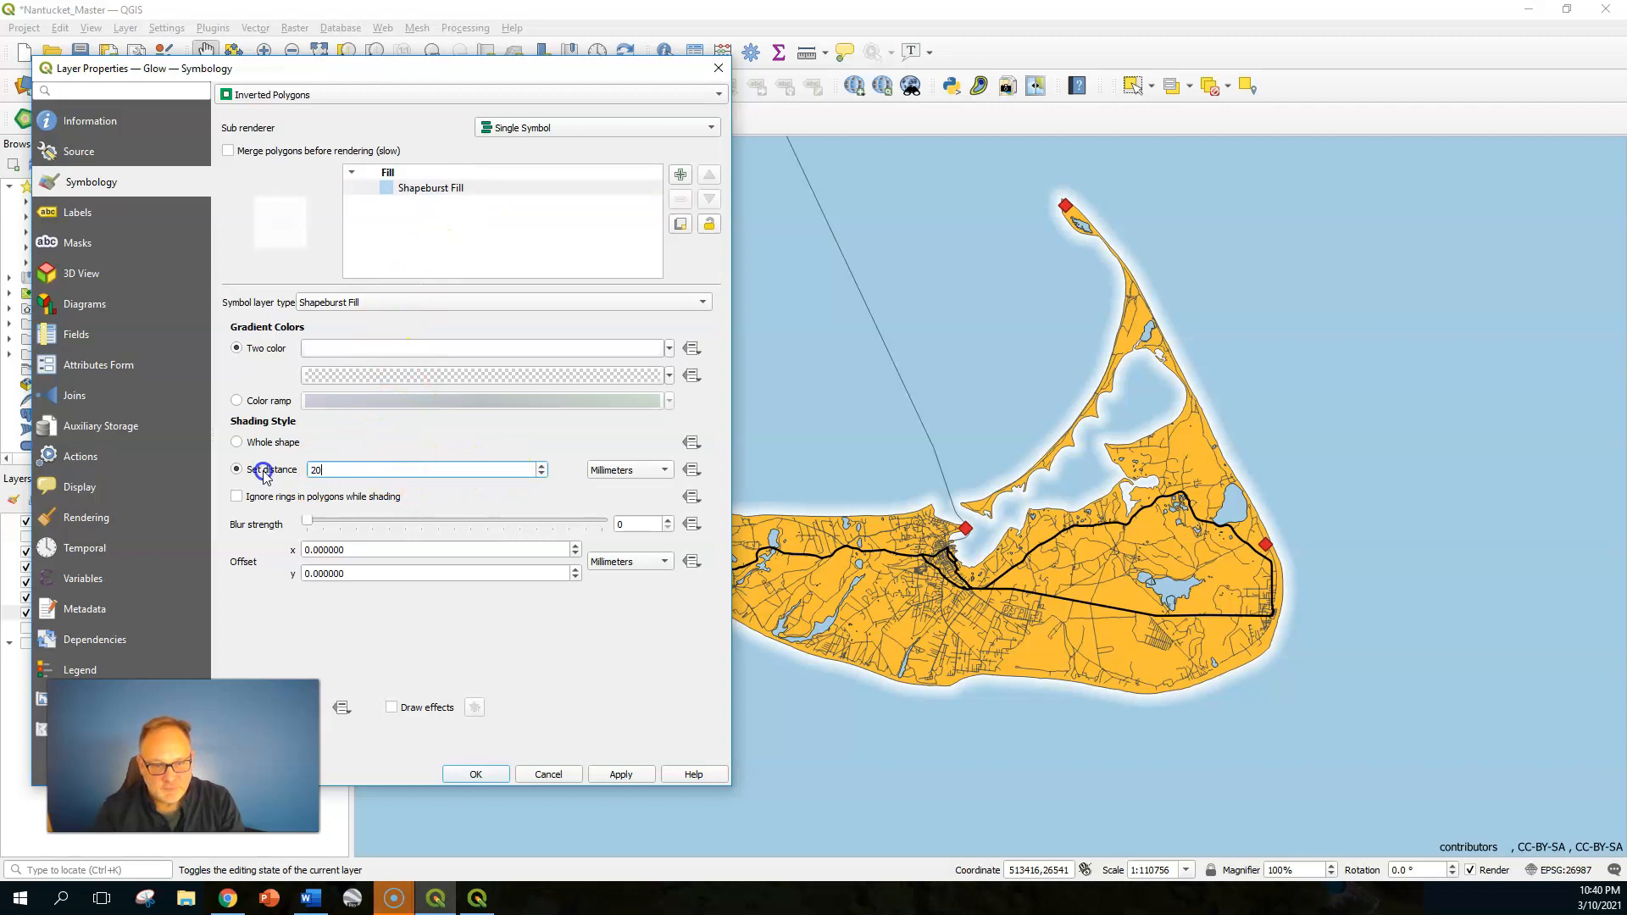
pyautogui.click(627, 776)
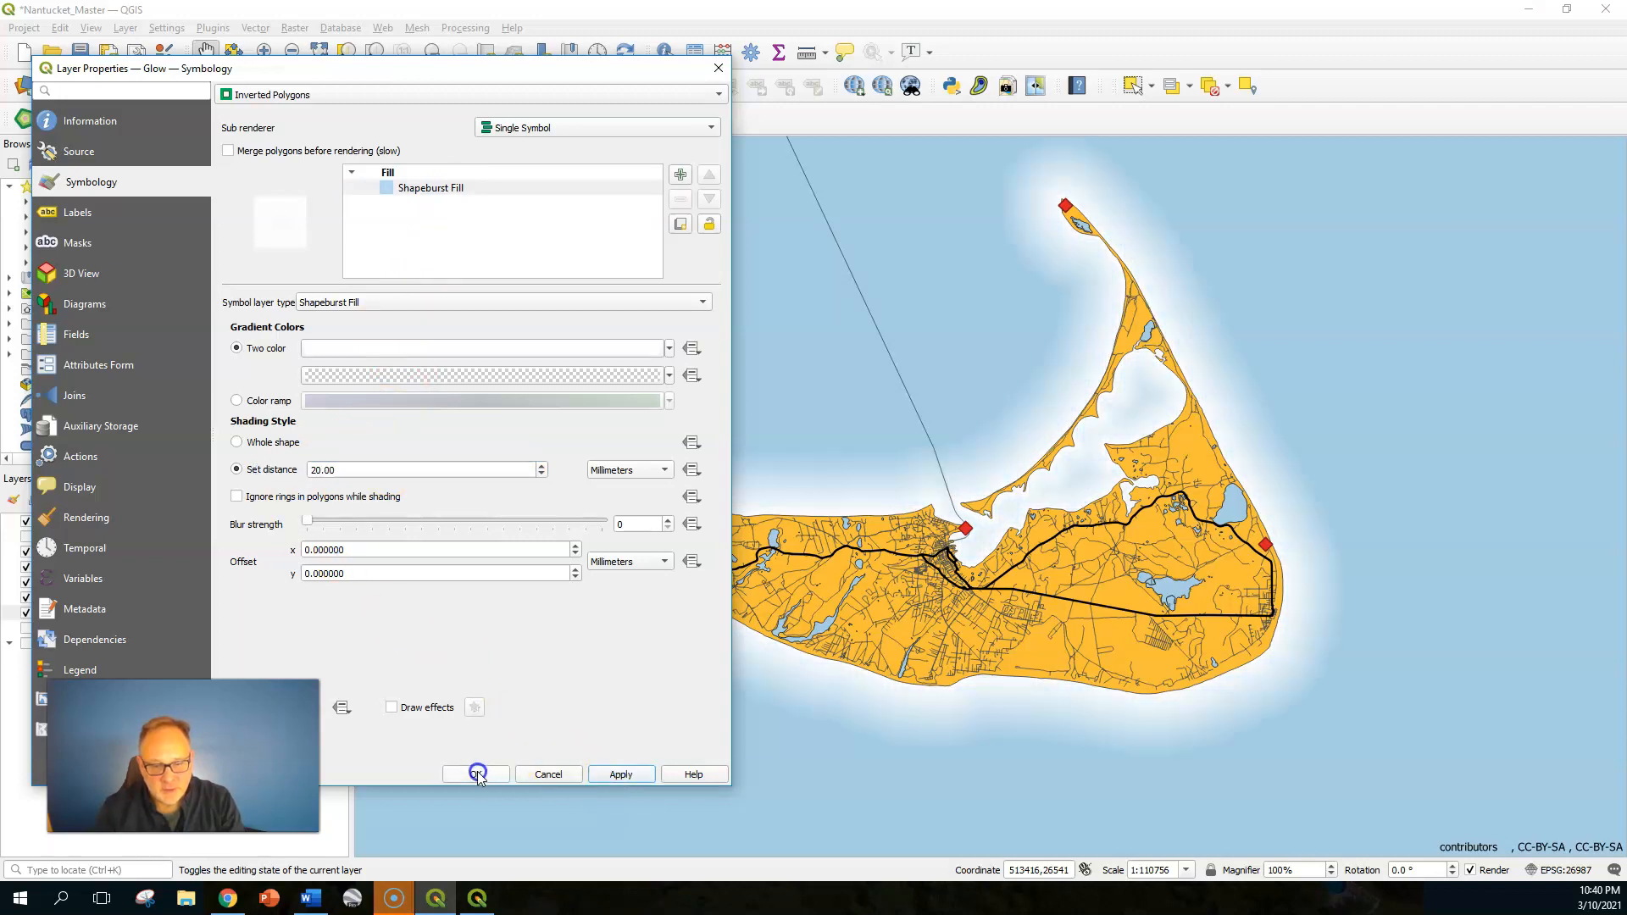
pyautogui.click(476, 773)
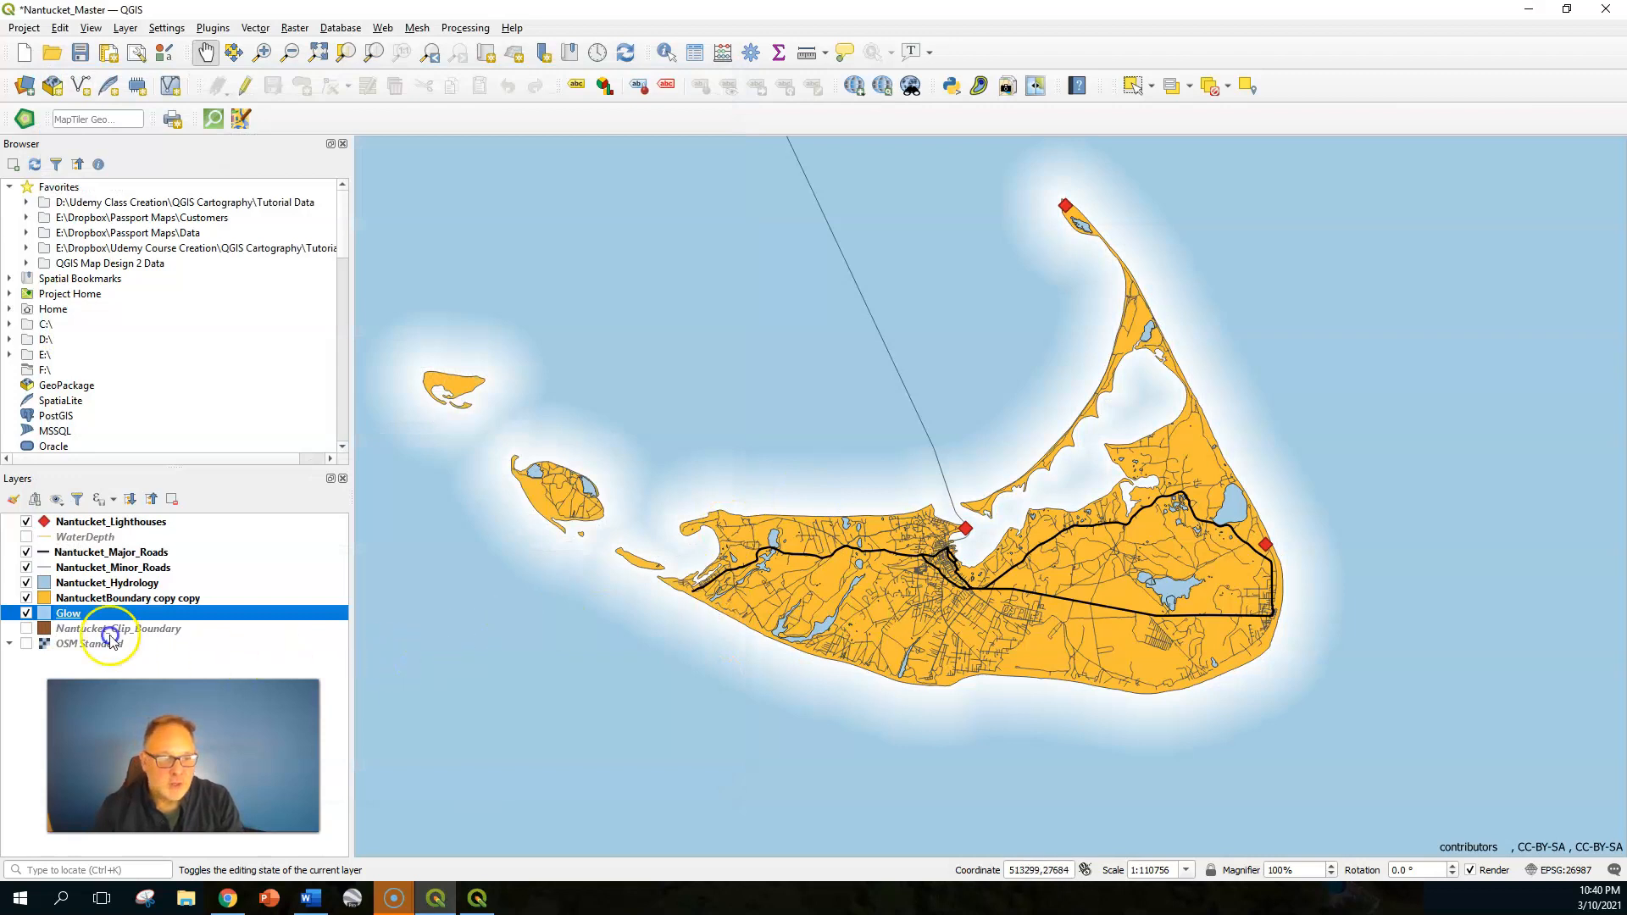
# Reduce the Glow layer's shapeburst shading distance to 10 mm and apply it
pyautogui.doubleClick(69, 613)
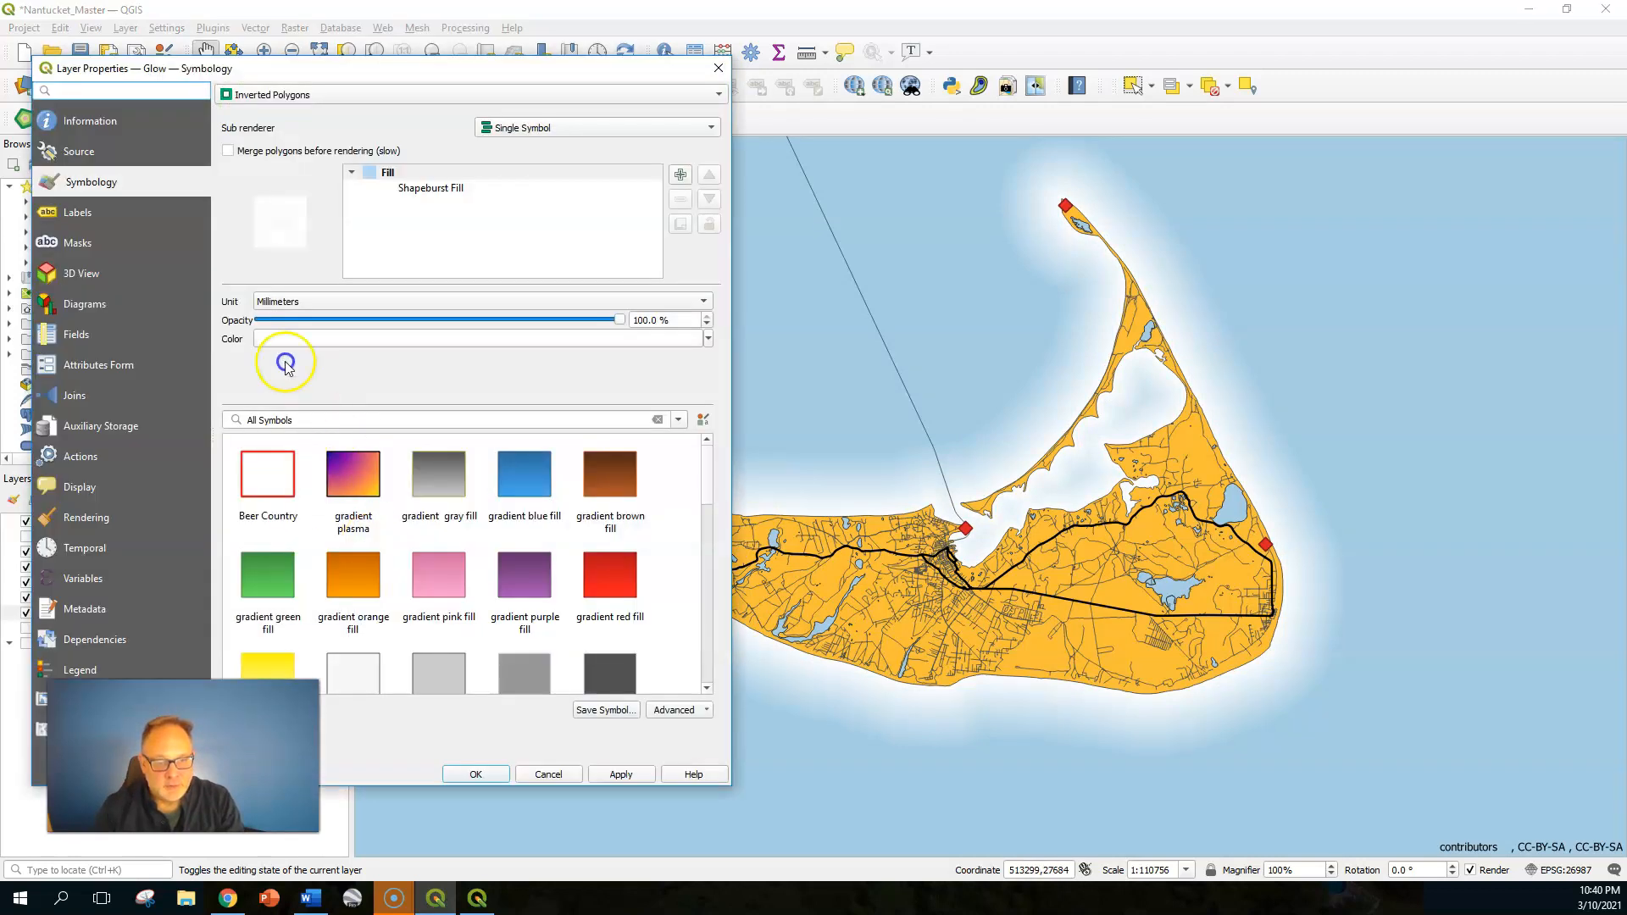
pyautogui.click(426, 189)
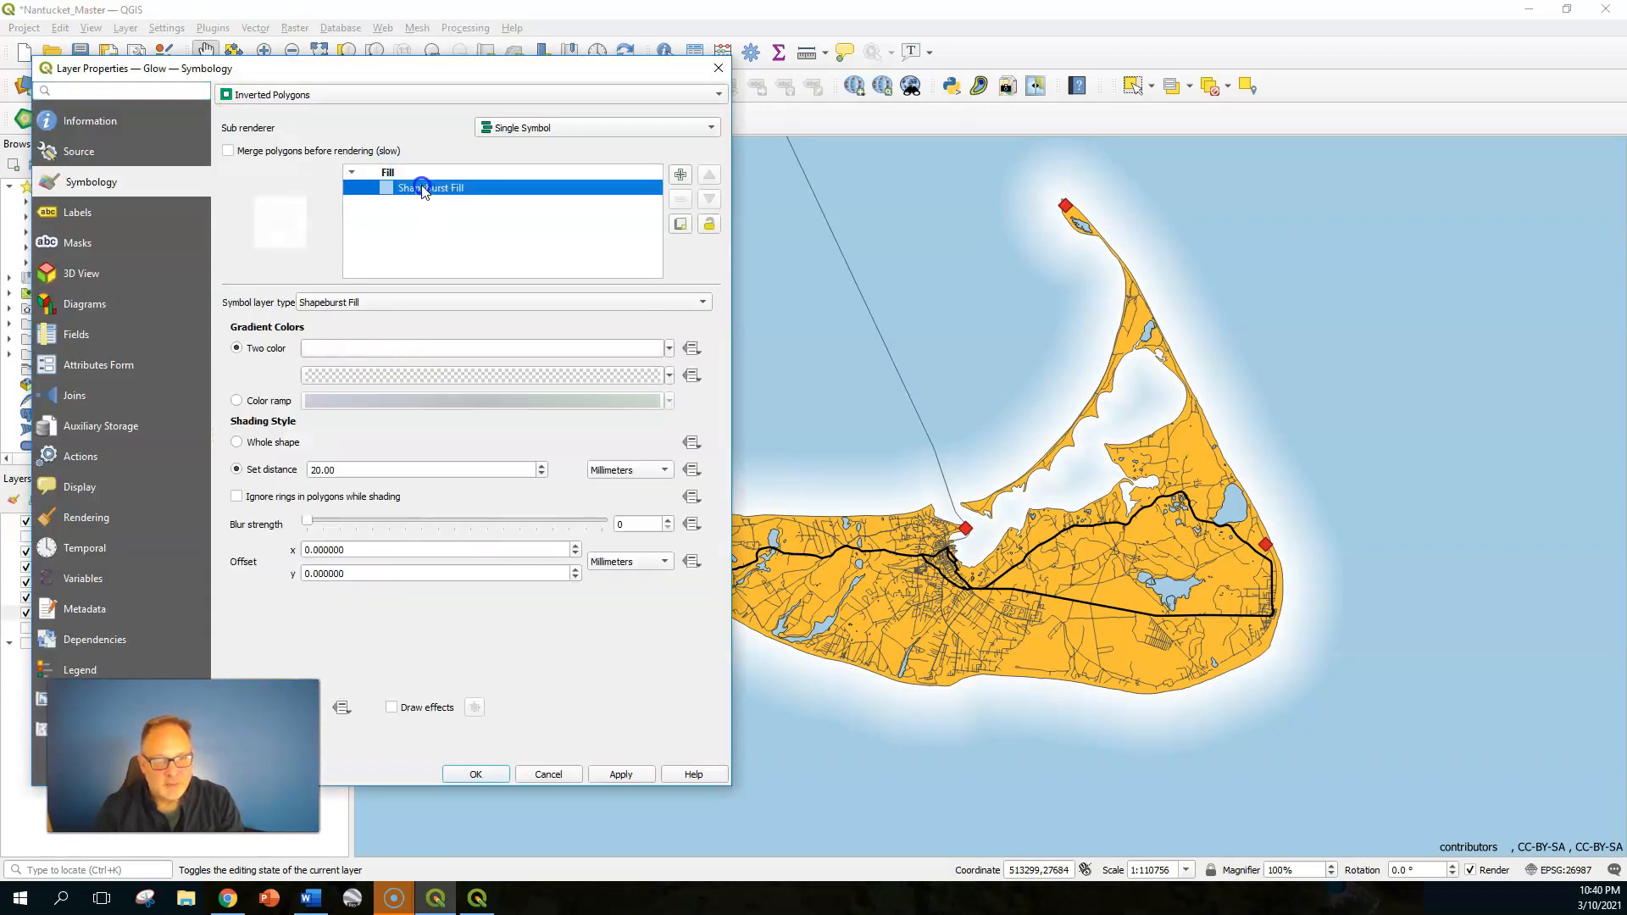
pyautogui.moveTo(347, 462); pyautogui.dragTo(294, 465)
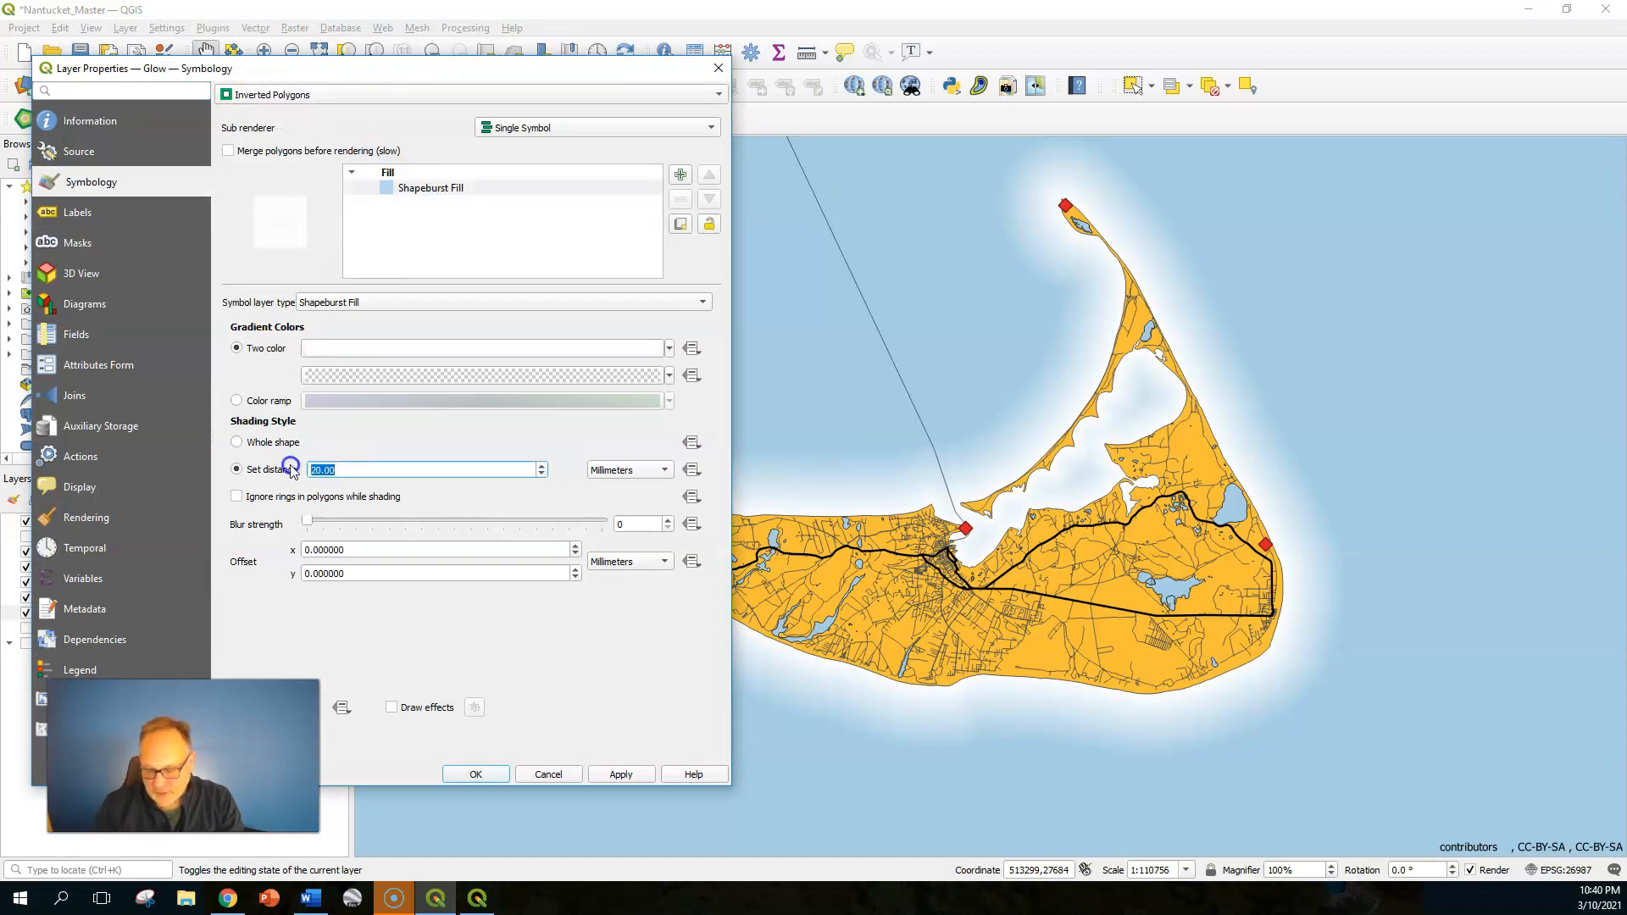
pyautogui.click(620, 780)
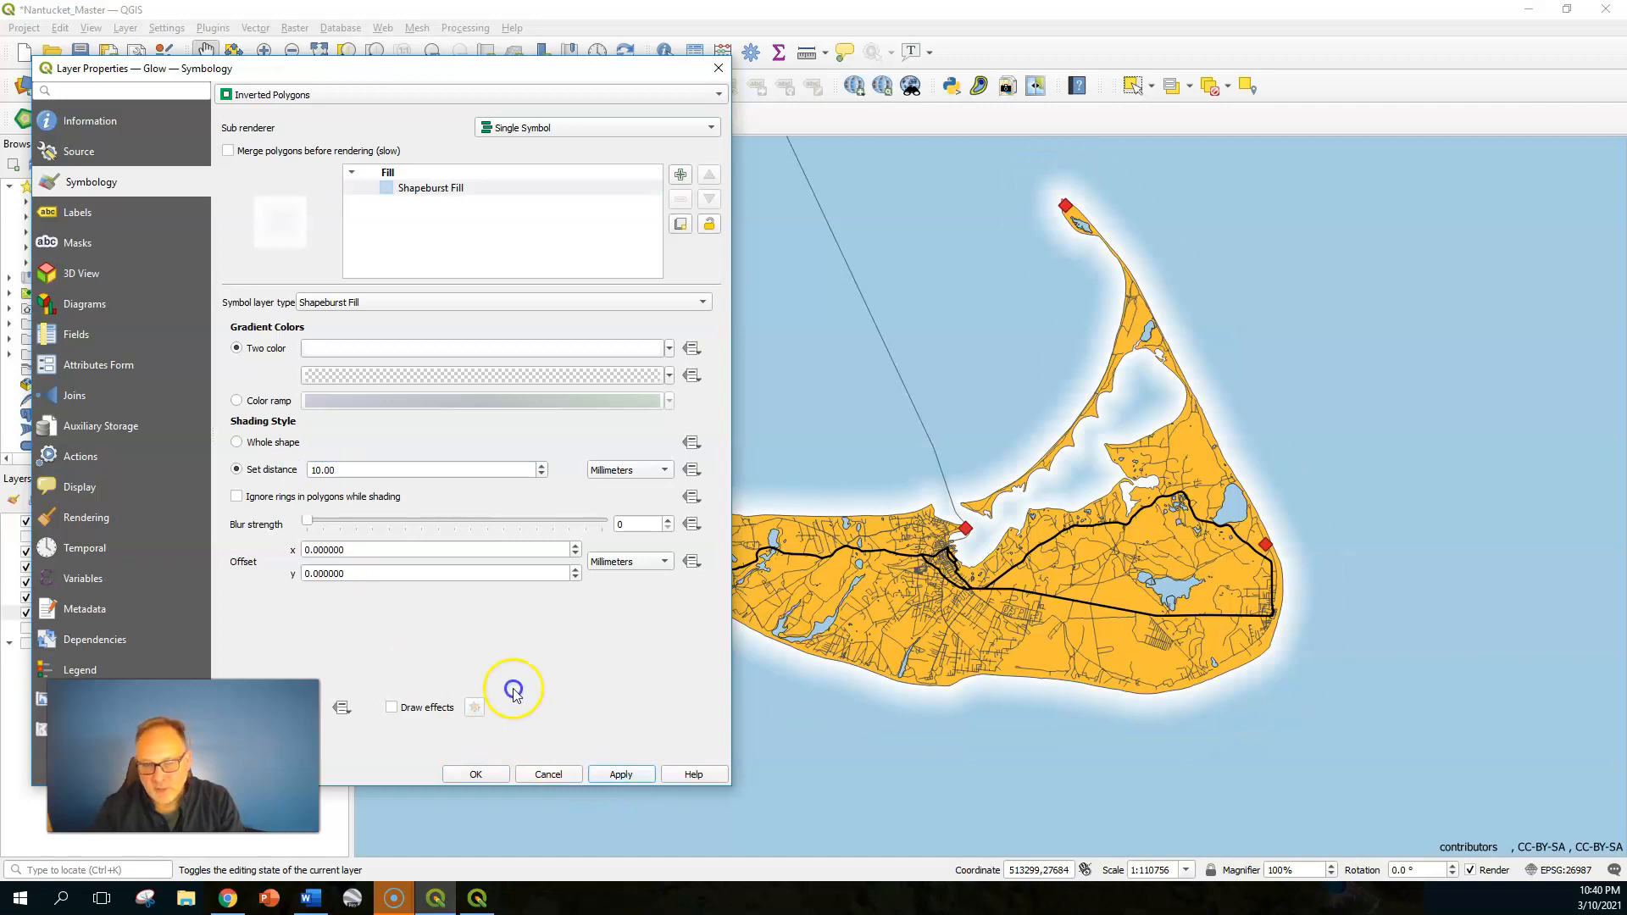
# Set the Glow layer's shading distance to 5 mm and its blur strength to 10
pyautogui.moveTo(356, 471); pyautogui.dragTo(304, 463)
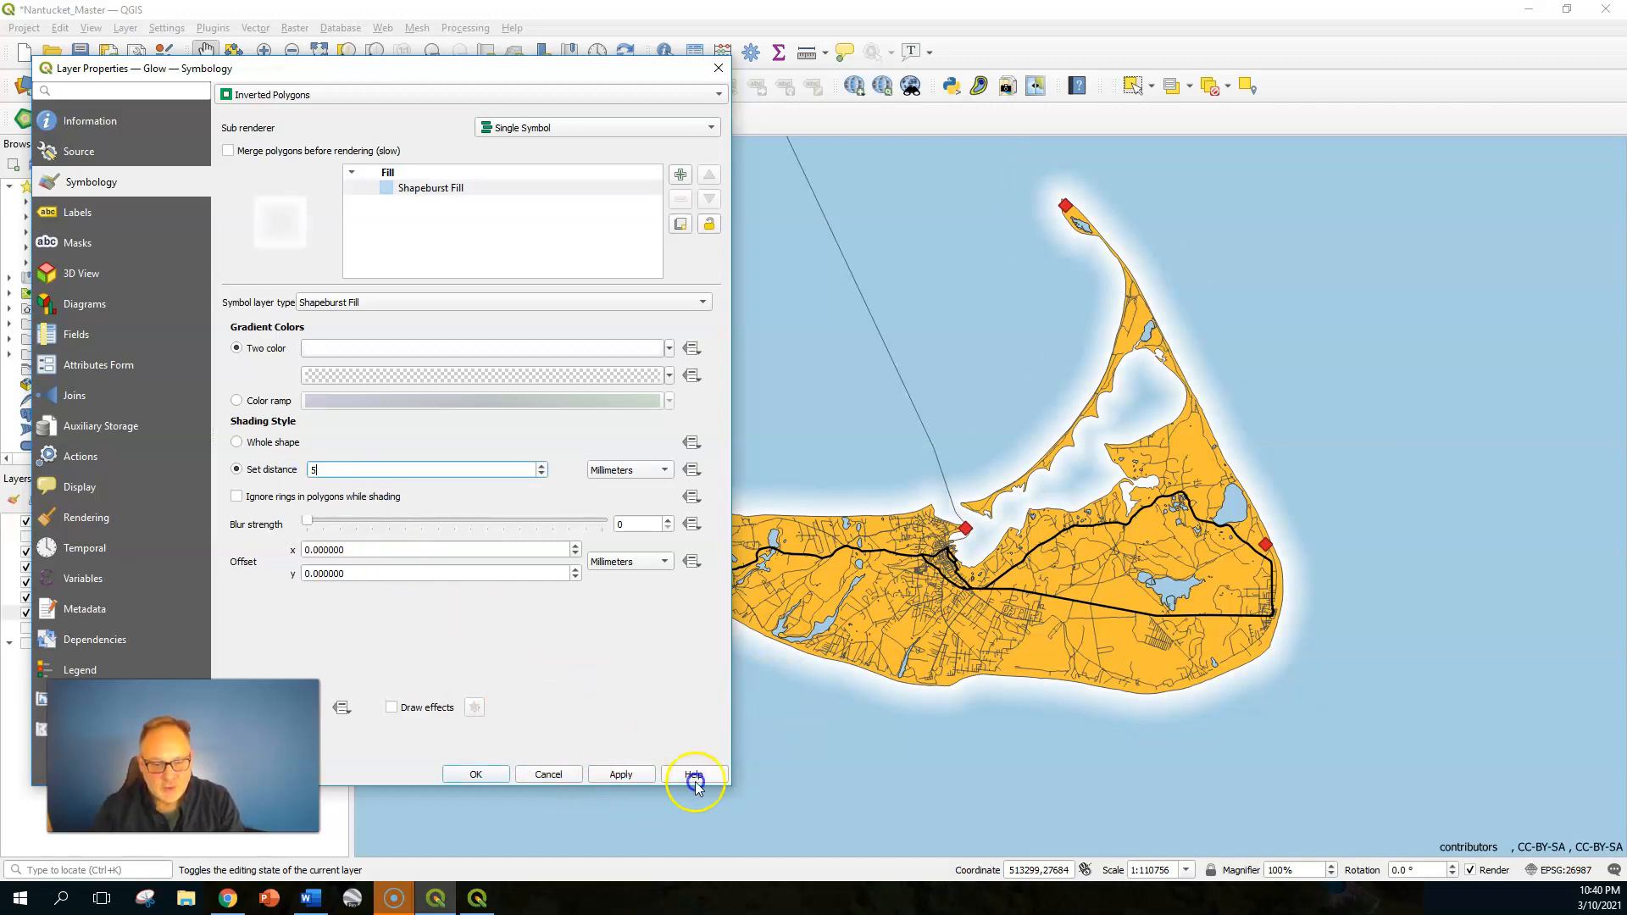
pyautogui.click(623, 772)
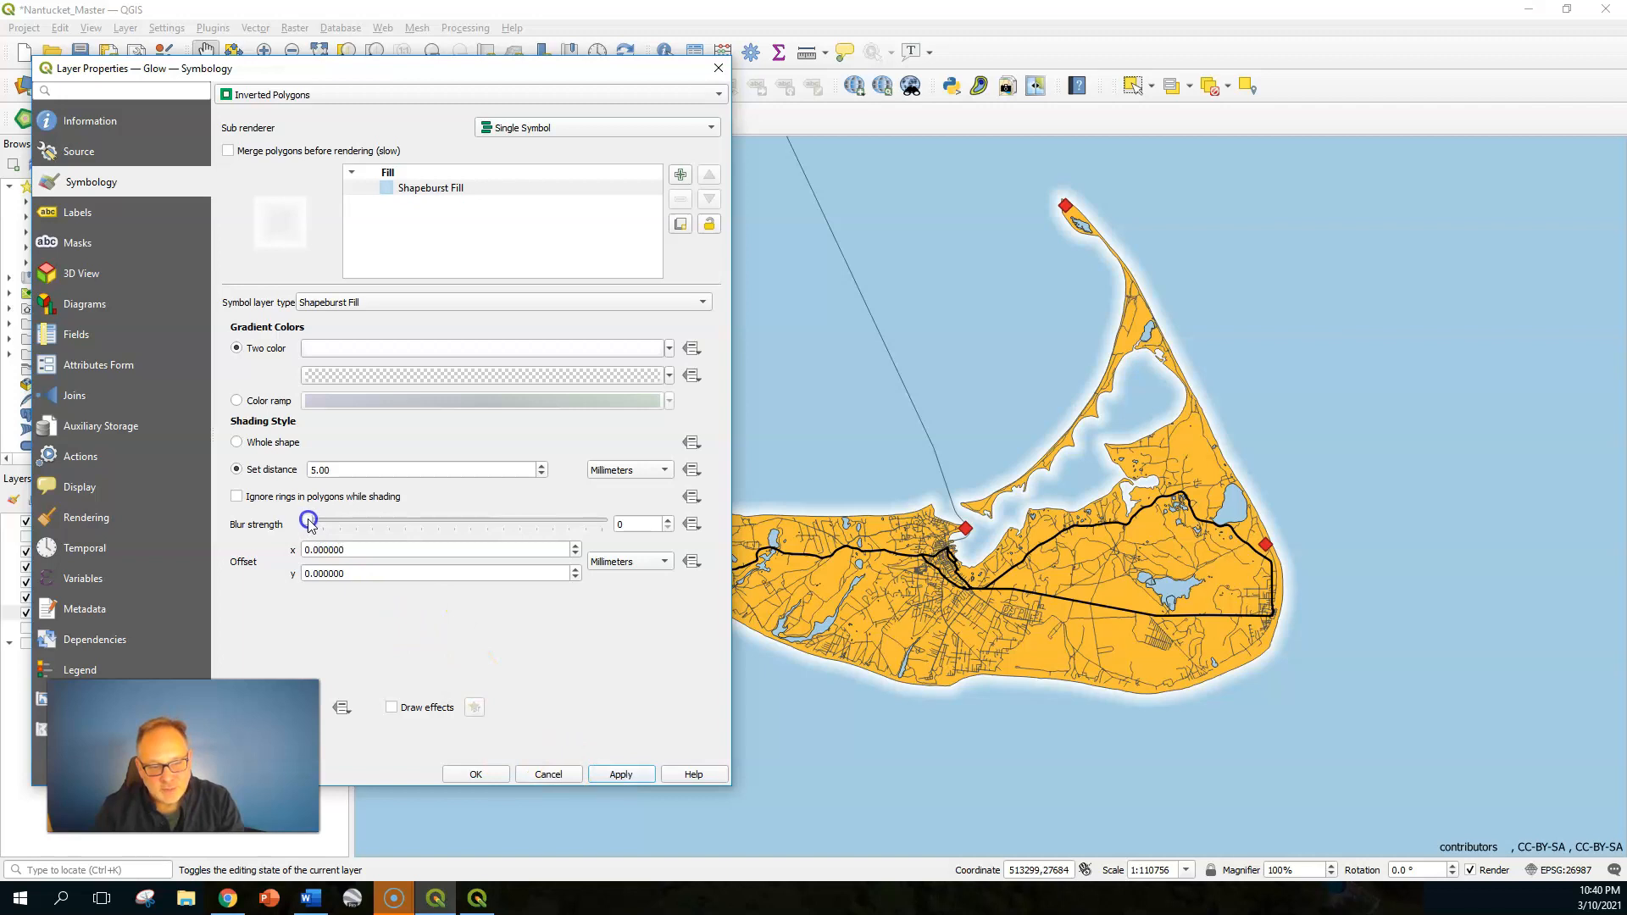
pyautogui.moveTo(310, 525); pyautogui.dragTo(409, 528)
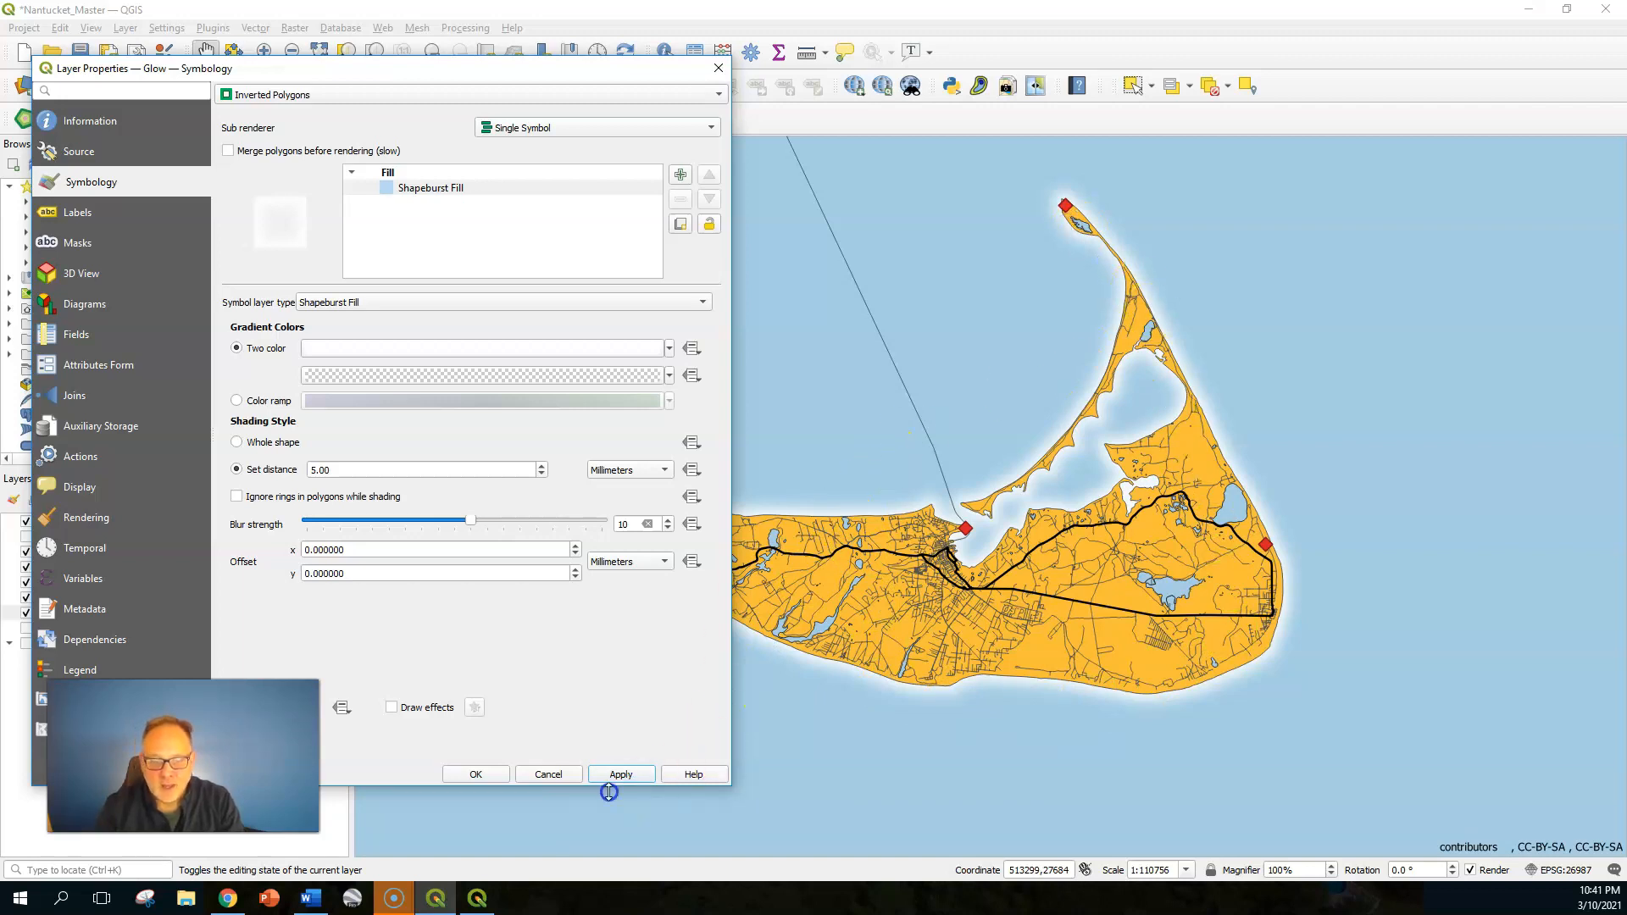
pyautogui.click(479, 775)
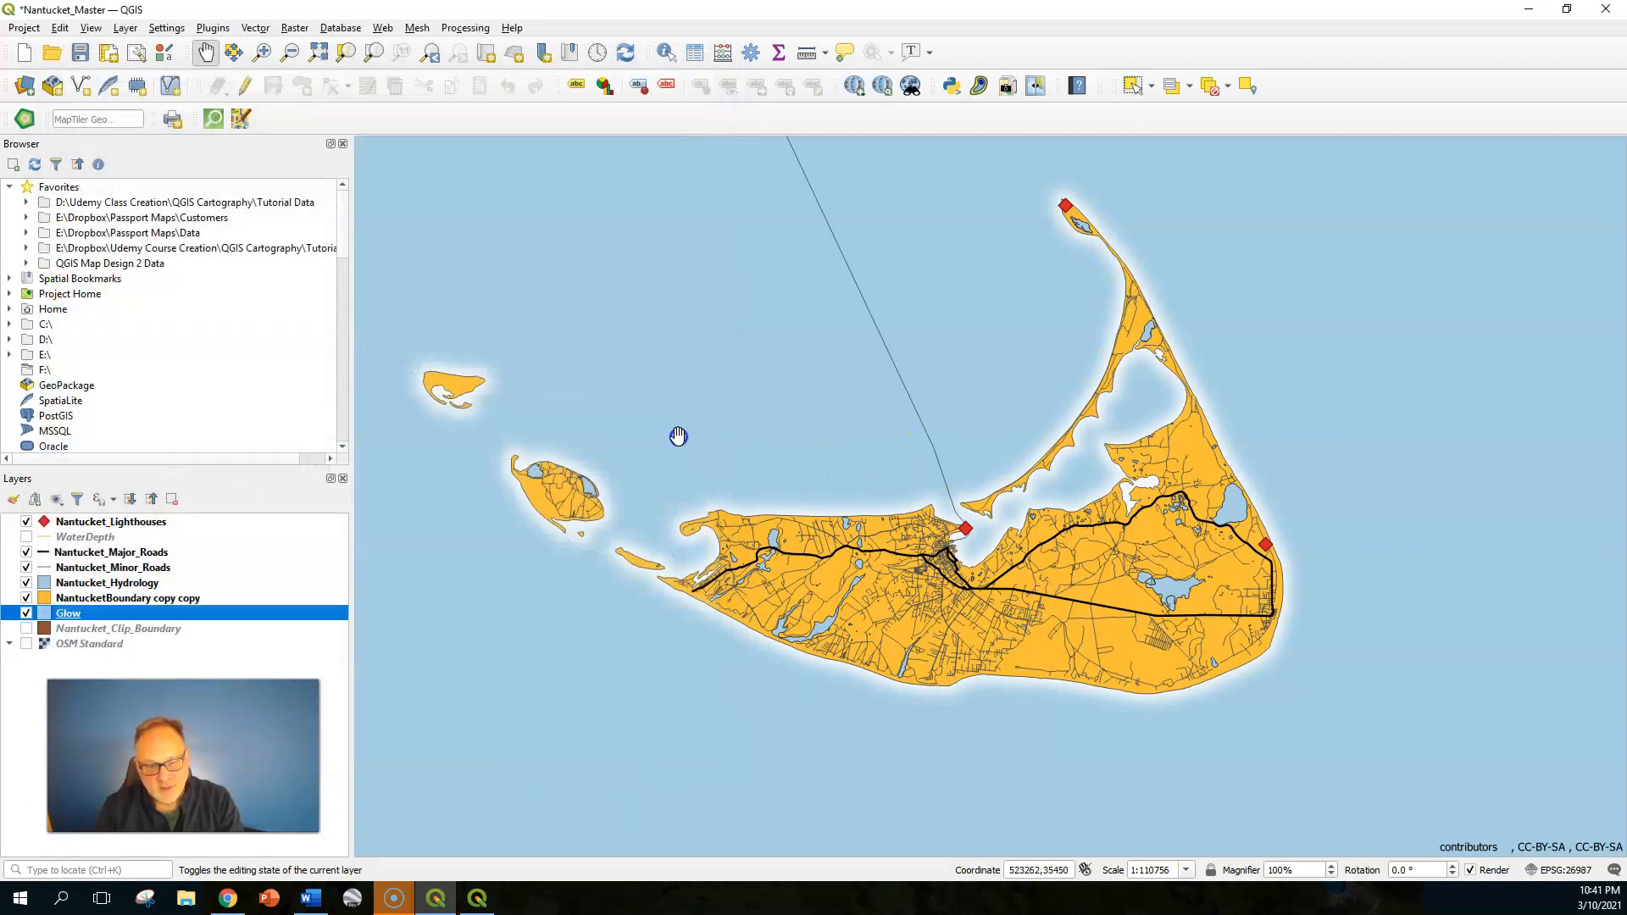